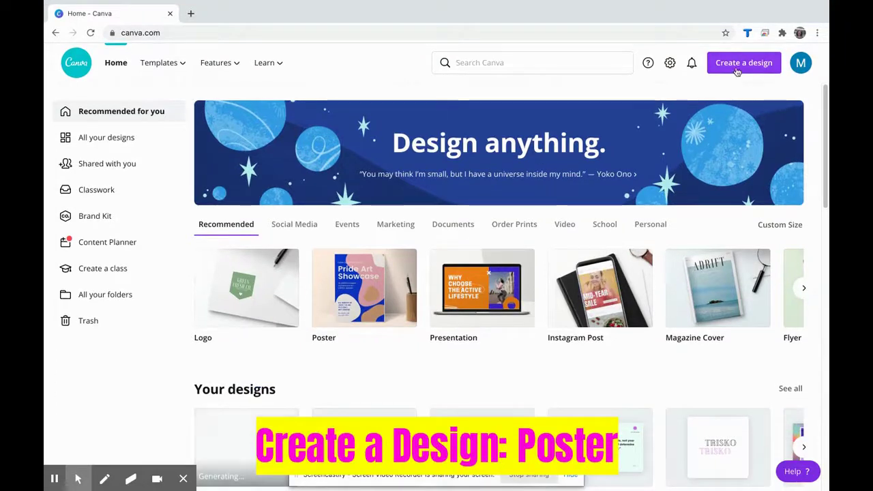
Step: Create a new blank Poster (US) design from the Suggested design types
{"action": "left_click", "coordinate": [737, 72]}
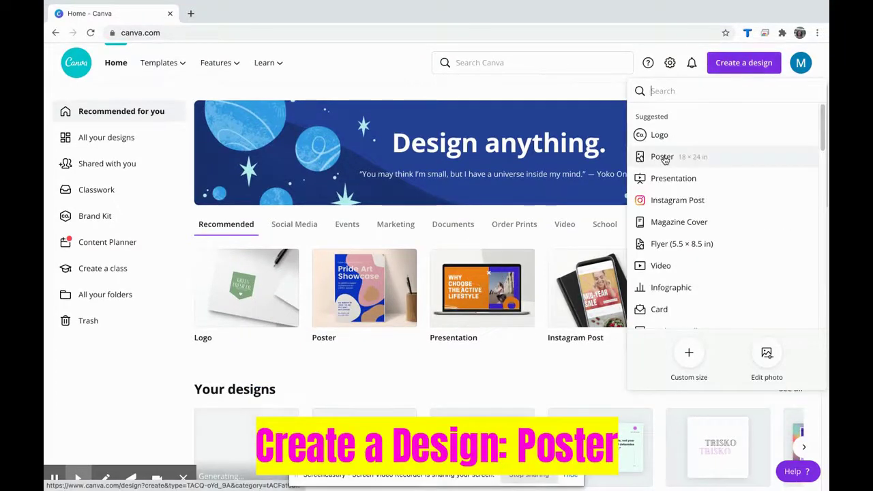
{"action": "left_click", "coordinate": [665, 157]}
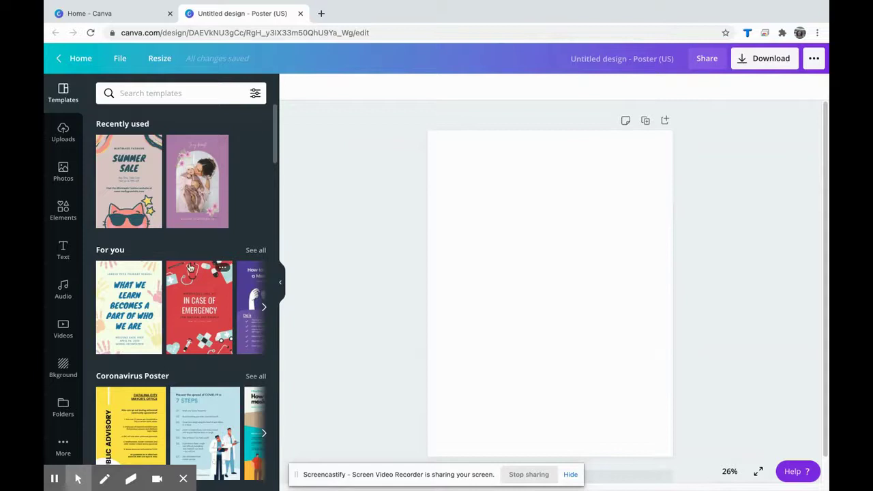
Step: Search the templates for 'fashion' and apply the Summer Sale template
{"action": "scroll", "coordinate": [190, 267], "scroll_direction": "down", "scroll_amount": 3}
{"action": "scroll", "coordinate": [174, 262], "scroll_direction": "down", "scroll_amount": 5}
{"action": "scroll", "coordinate": [169, 259], "scroll_direction": "up", "scroll_amount": 8}
{"action": "left_click", "coordinate": [157, 93]}
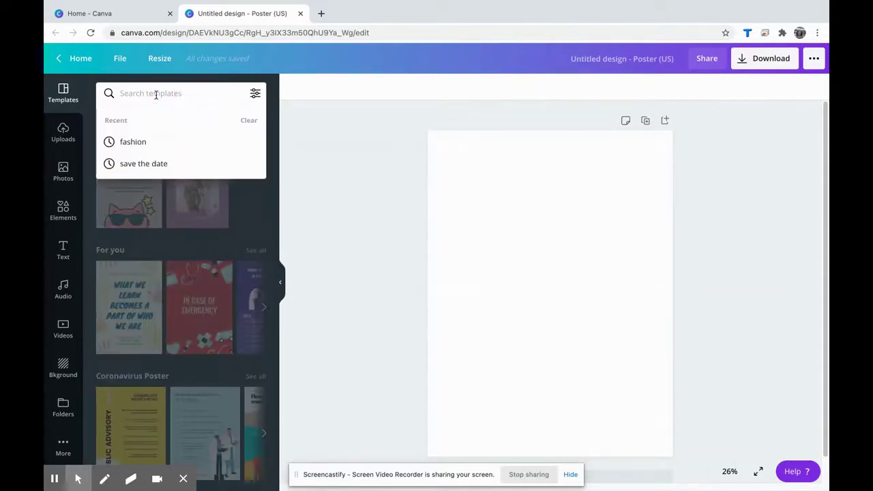
{"action": "type", "text": "fashion"}
{"action": "key", "text": "Return"}
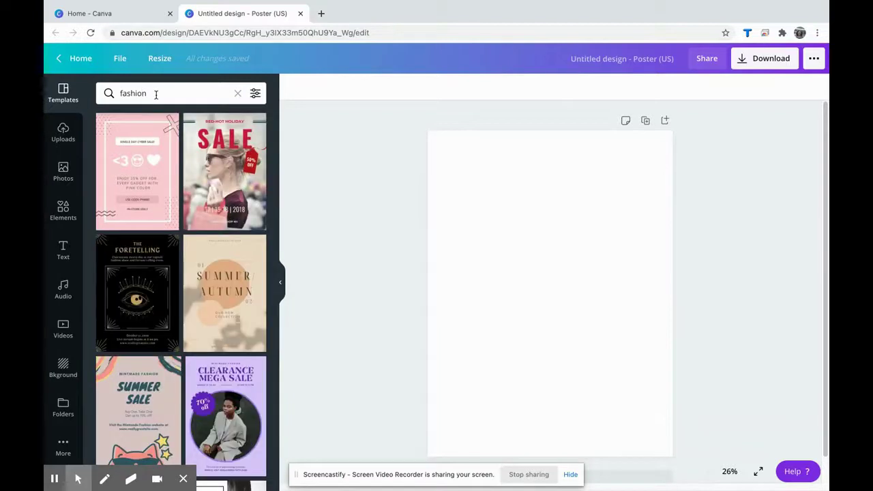
{"action": "scroll", "coordinate": [195, 326], "scroll_direction": "down", "scroll_amount": 3}
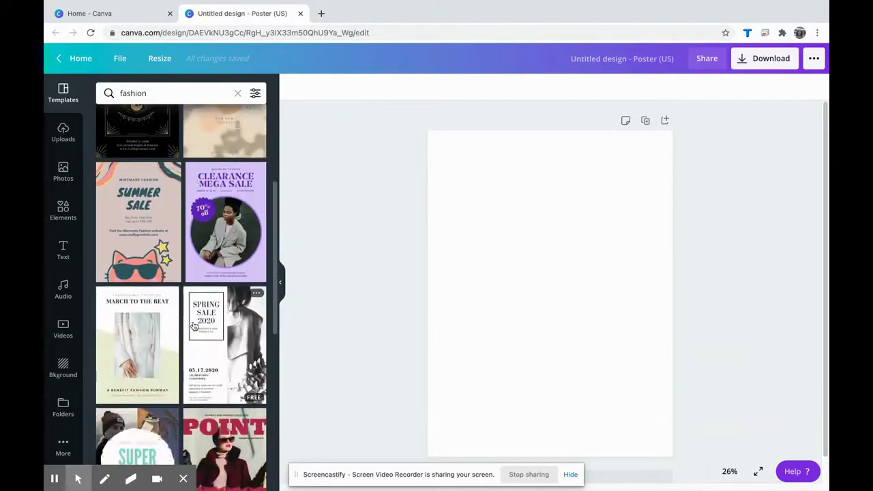
{"action": "scroll", "coordinate": [194, 326], "scroll_direction": "down", "scroll_amount": 3}
{"action": "scroll", "coordinate": [163, 293], "scroll_direction": "up", "scroll_amount": 4}
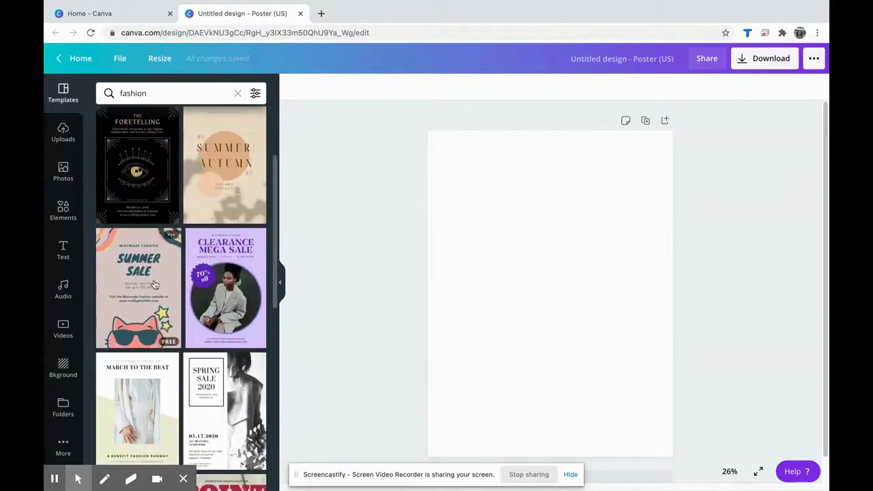
{"action": "left_click", "coordinate": [157, 281]}
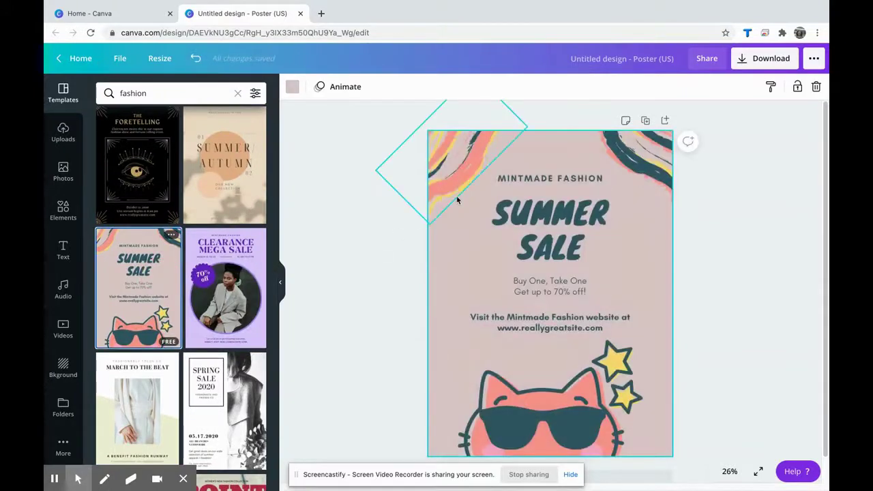
Step: Delete the cat graphic and shift the text block down and to the right
{"action": "left_click", "coordinate": [280, 286]}
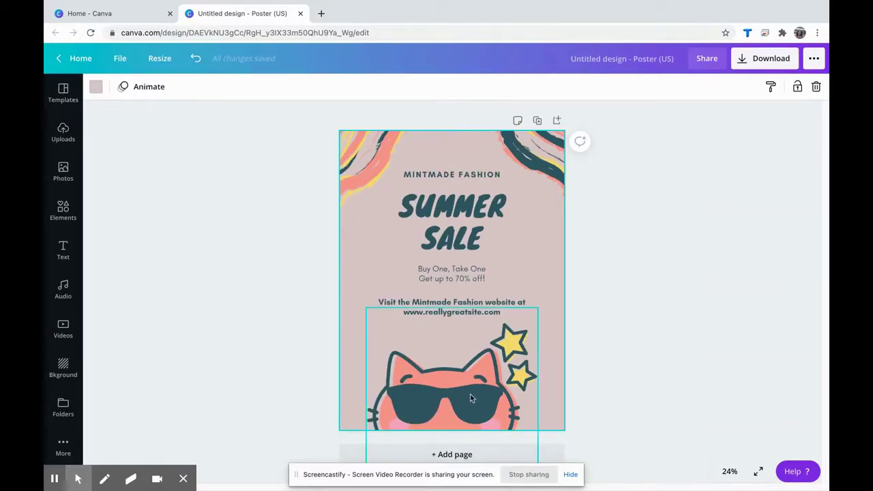
{"action": "left_click", "coordinate": [470, 398]}
{"action": "key", "text": "Delete"}
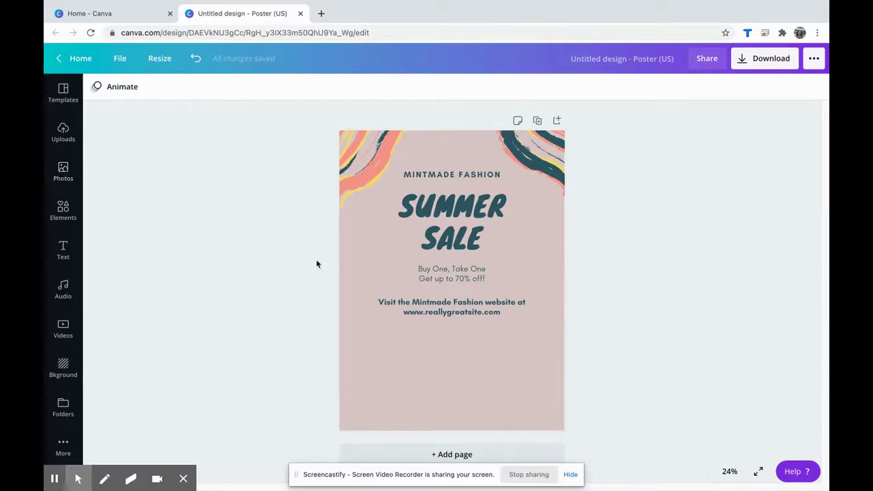
{"action": "left_click_drag", "start_coordinate": [446, 225], "coordinate": [515, 258]}
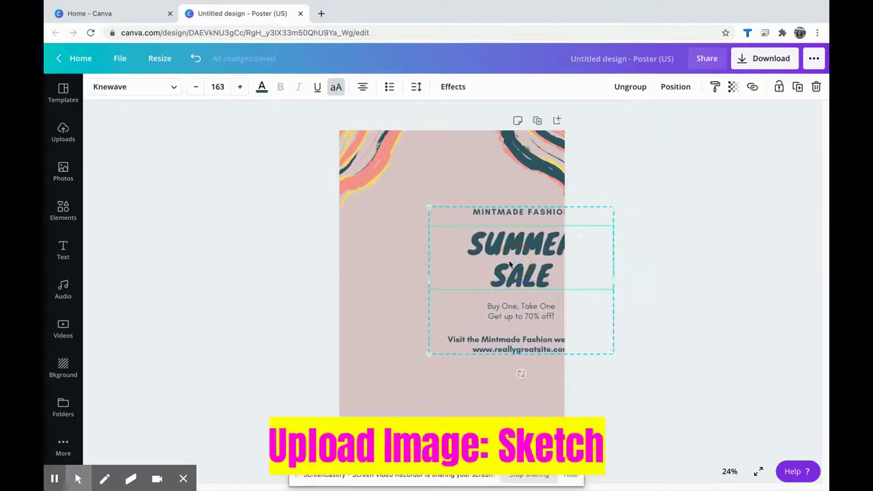
Step: Upload the Turtleneck image from the Desktop into Canva's Uploads
{"action": "left_click", "coordinate": [63, 130]}
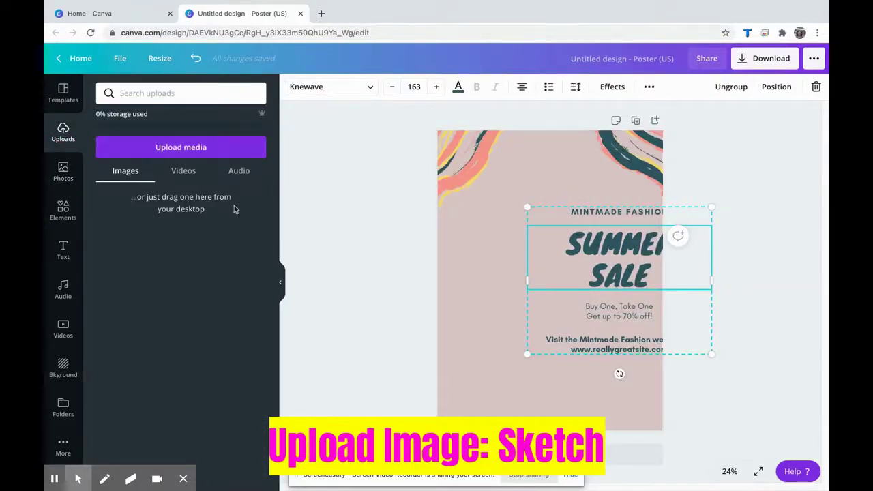
{"action": "left_click", "coordinate": [197, 149]}
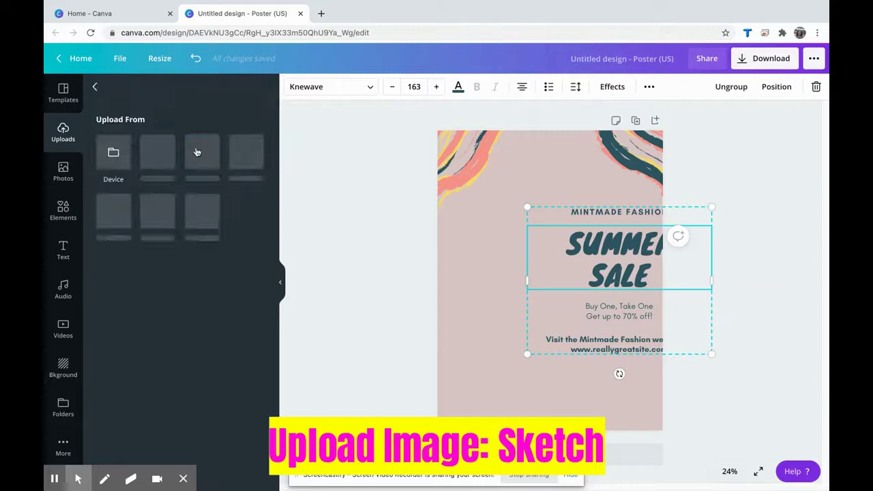
{"action": "left_click", "coordinate": [113, 156]}
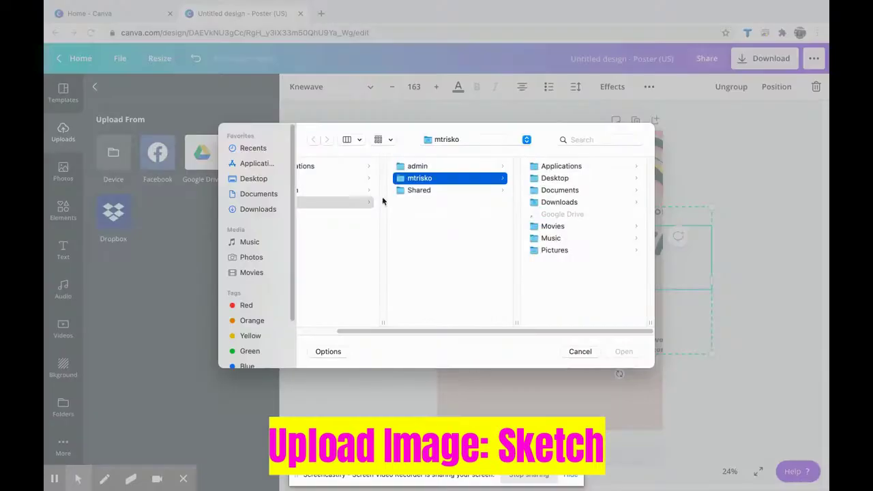
{"action": "left_click_drag", "start_coordinate": [346, 330], "coordinate": [292, 332]}
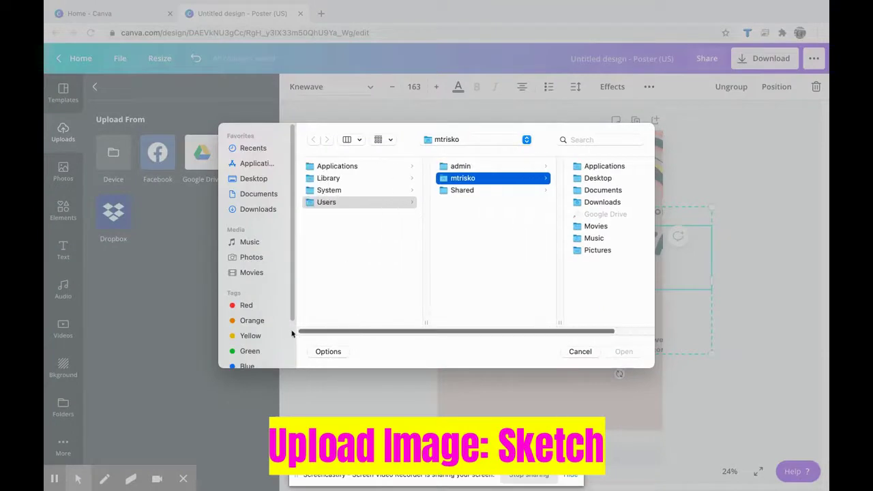
{"action": "left_click", "coordinate": [448, 142]}
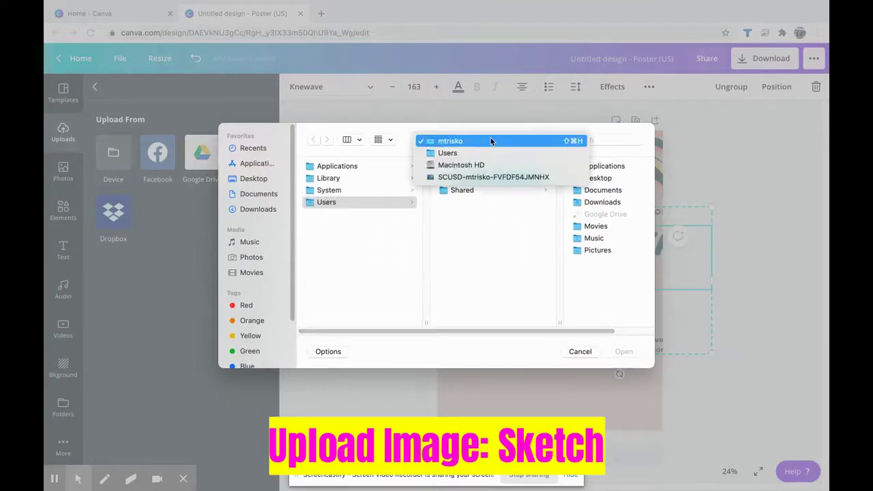
{"action": "left_click", "coordinate": [253, 179]}
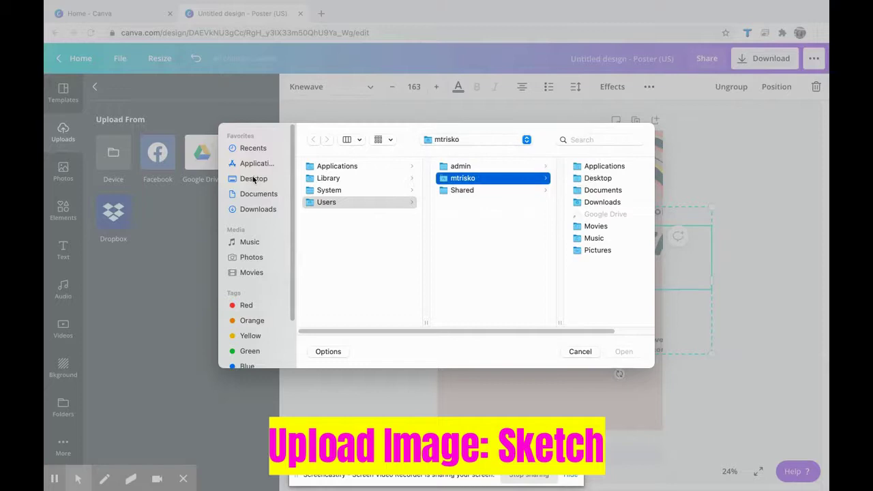
{"action": "left_click", "coordinate": [253, 178]}
{"action": "left_click", "coordinate": [335, 170]}
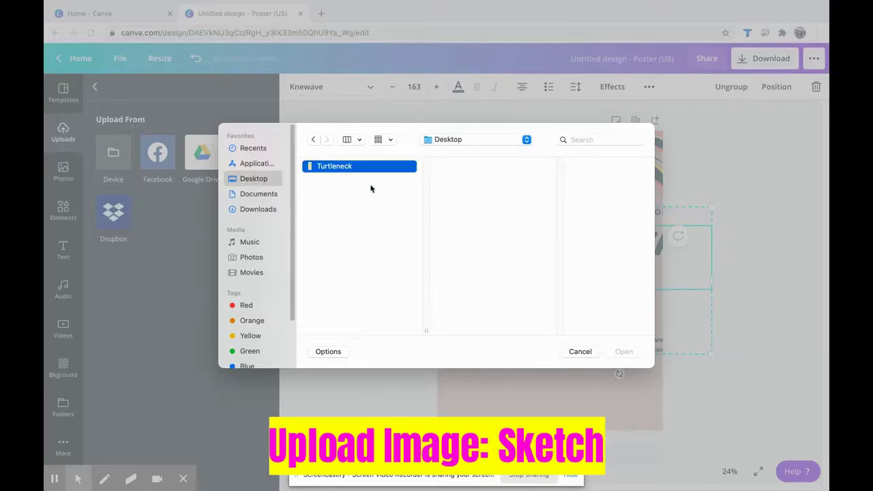
{"action": "key", "text": "Return"}
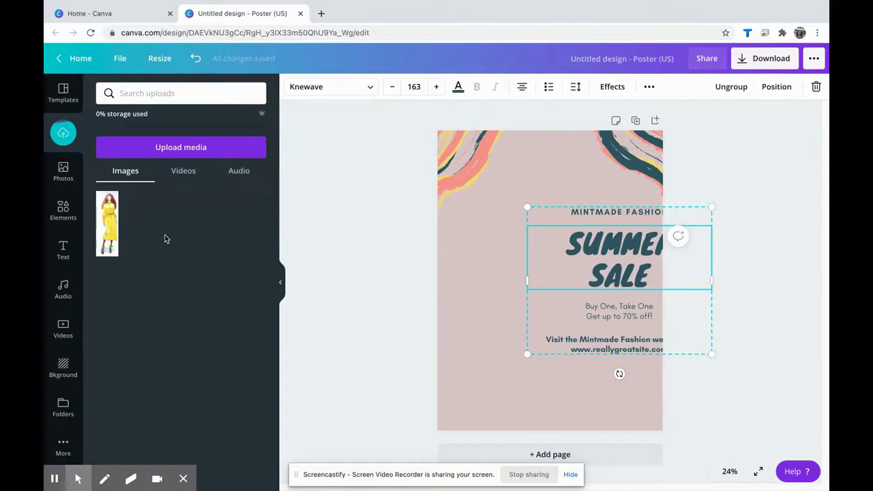
Step: Place the uploaded dress sketch on the poster and enlarge it along the left edge
{"action": "mouse_move", "coordinate": [111, 232]}
{"action": "left_click_drag", "start_coordinate": [111, 232], "coordinate": [477, 215]}
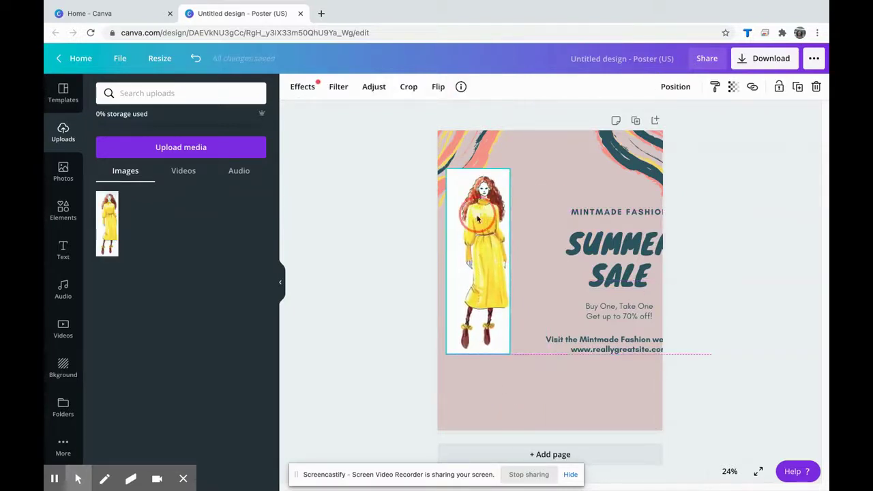
{"action": "left_click_drag", "start_coordinate": [510, 362], "coordinate": [546, 399]}
{"action": "left_click_drag", "start_coordinate": [509, 264], "coordinate": [507, 280]}
Step: Narrow the dress sketch from its left side and move the text block left beside it
{"action": "double_click", "coordinate": [465, 292]}
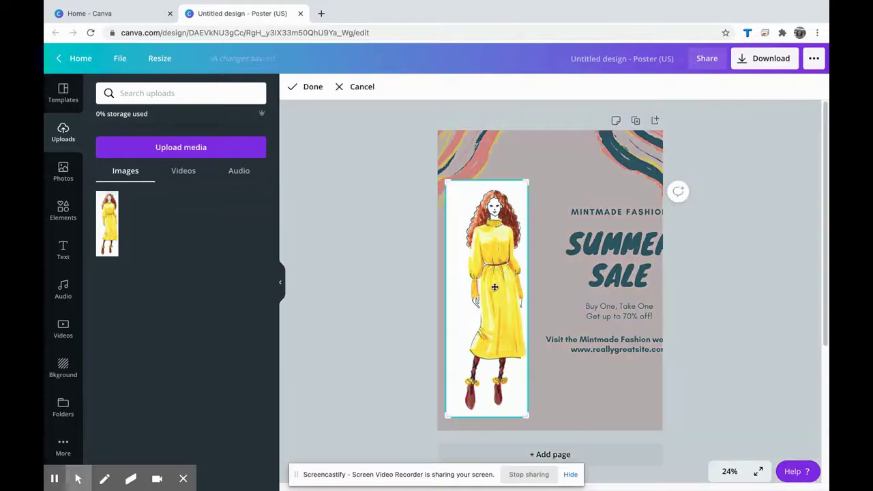
{"action": "left_click", "coordinate": [405, 284]}
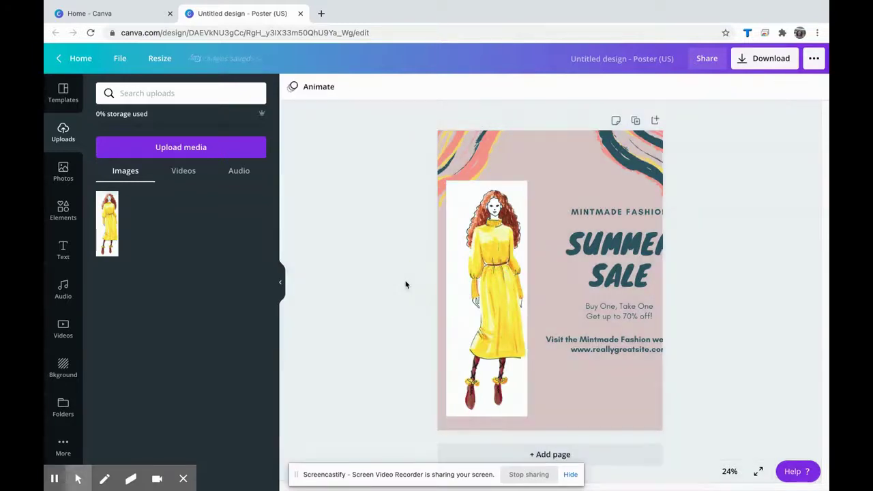
{"action": "double_click", "coordinate": [505, 283]}
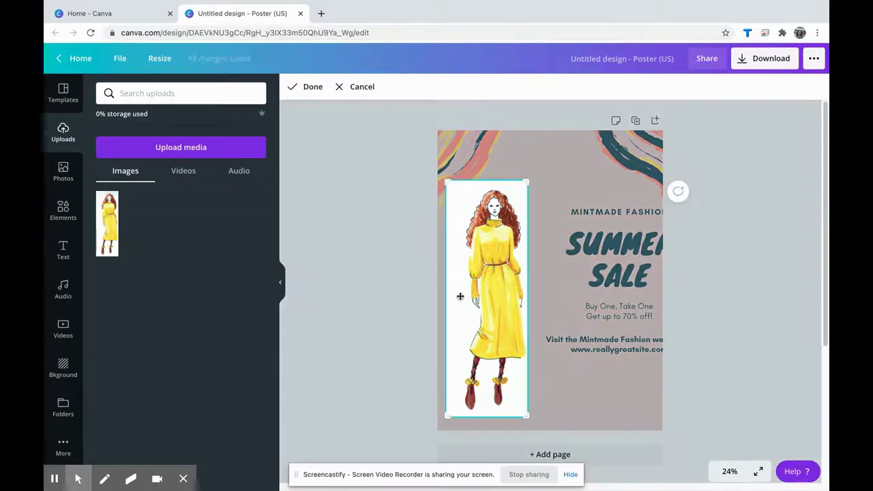
{"action": "left_click", "coordinate": [403, 296]}
{"action": "left_click", "coordinate": [463, 298]}
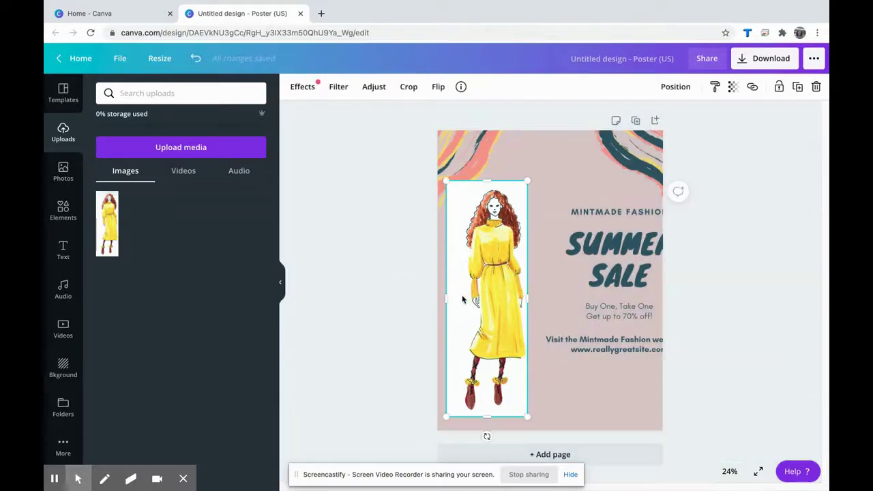
{"action": "left_click_drag", "start_coordinate": [447, 296], "coordinate": [484, 285]}
{"action": "left_click", "coordinate": [362, 297]}
{"action": "left_click", "coordinate": [632, 254]}
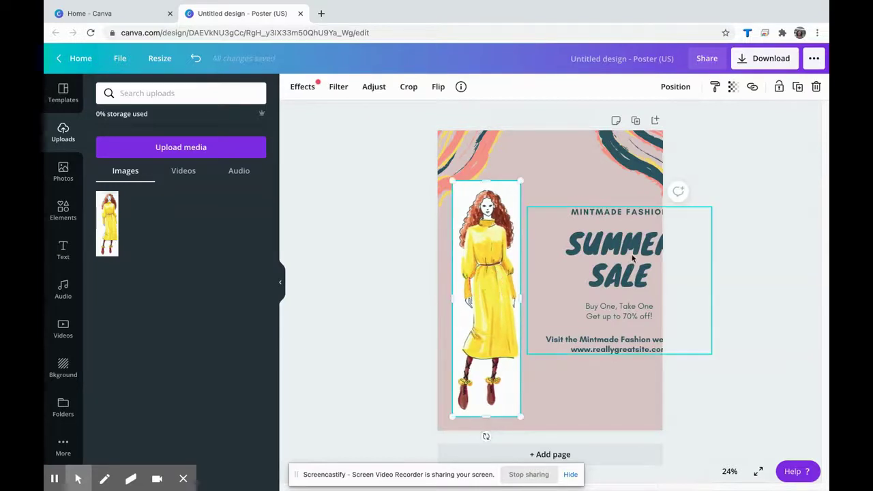
{"action": "left_click_drag", "start_coordinate": [612, 233], "coordinate": [616, 250]}
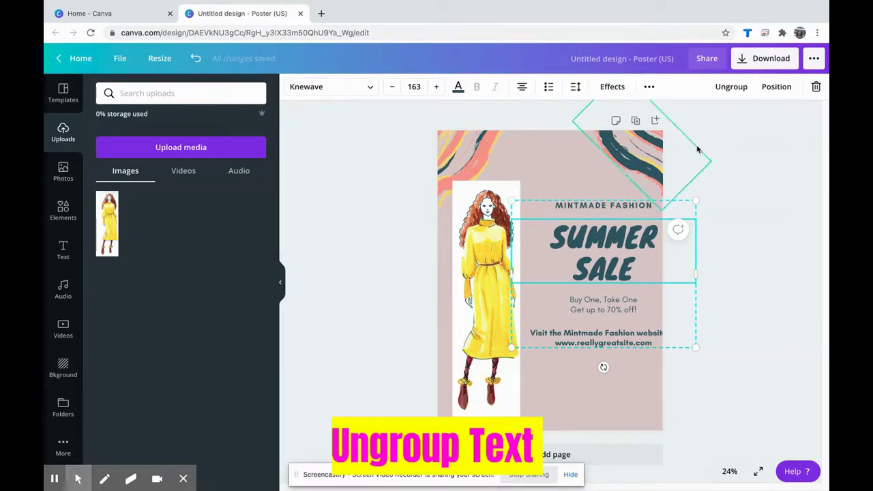
Step: Ungroup the text, put SUMMER SALE at the top and push MINTMADE FASHION, offer and website lines right
{"action": "left_click", "coordinate": [732, 87]}
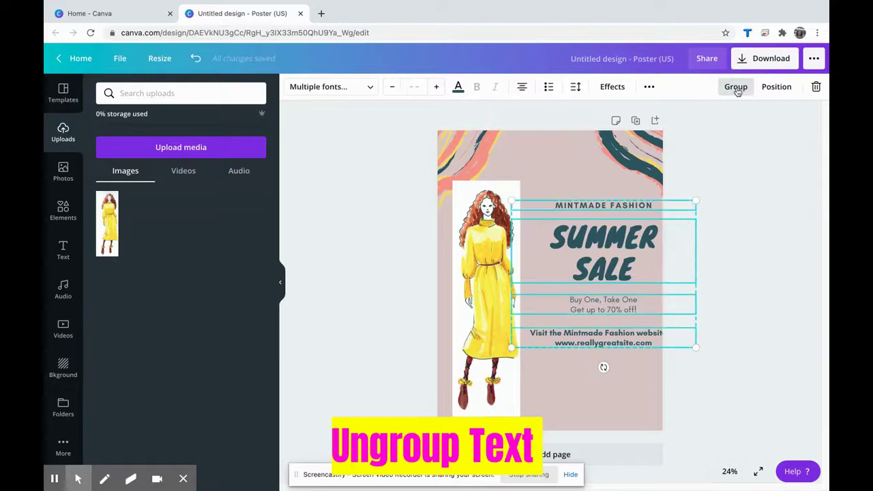
{"action": "left_click", "coordinate": [725, 248]}
{"action": "left_click_drag", "start_coordinate": [611, 252], "coordinate": [565, 169]}
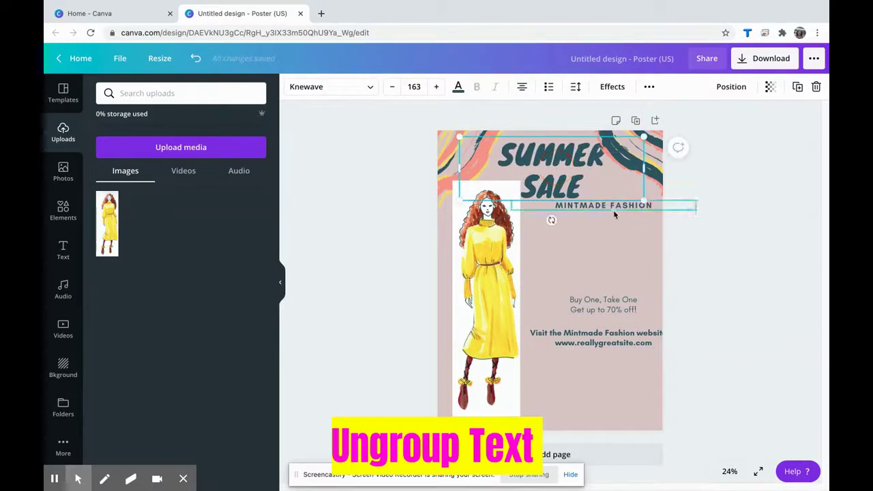
{"action": "left_click_drag", "start_coordinate": [618, 207], "coordinate": [675, 271]}
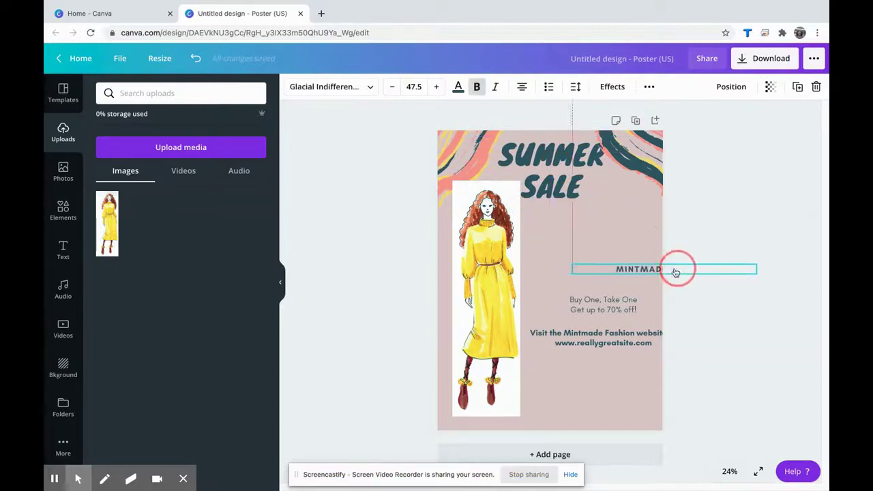
{"action": "left_click_drag", "start_coordinate": [610, 309], "coordinate": [676, 302]}
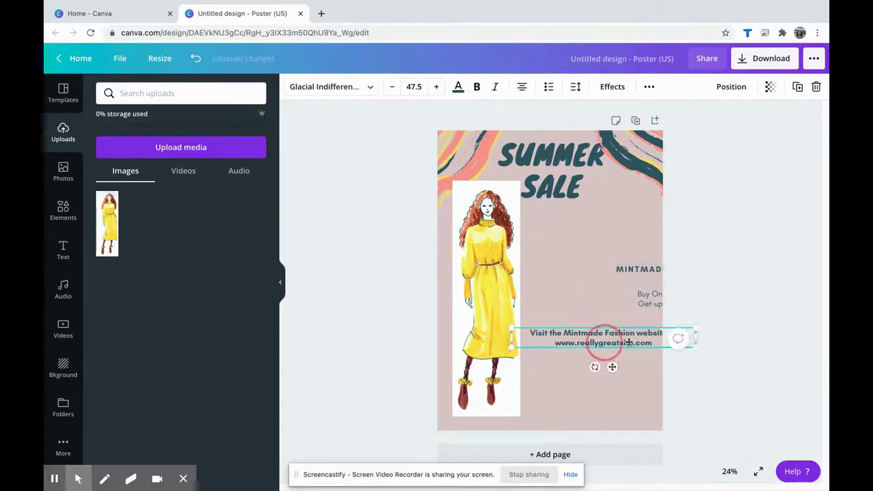
{"action": "left_click_drag", "start_coordinate": [607, 335], "coordinate": [687, 336]}
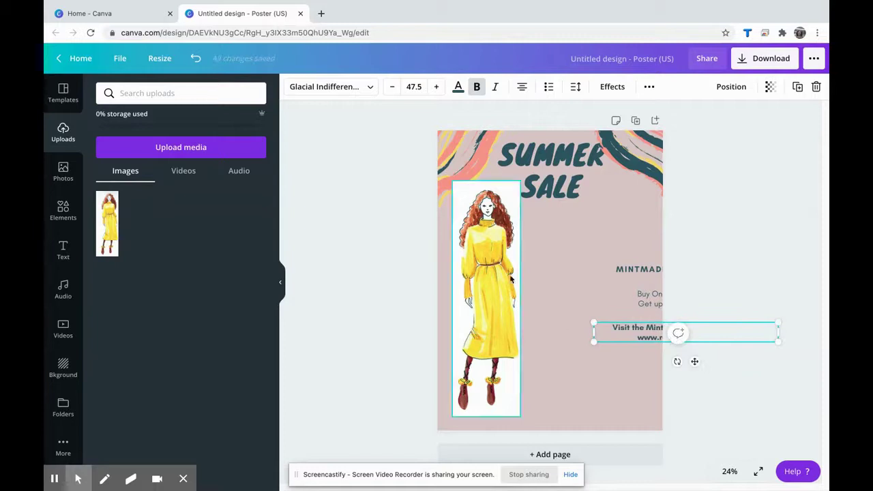
{"action": "left_click_drag", "start_coordinate": [548, 165], "coordinate": [511, 218]}
Step: Replace the SUMMER SALE heading text with TURTLENECK DRESS
{"action": "left_click", "coordinate": [514, 242]}
{"action": "left_click", "coordinate": [547, 169]}
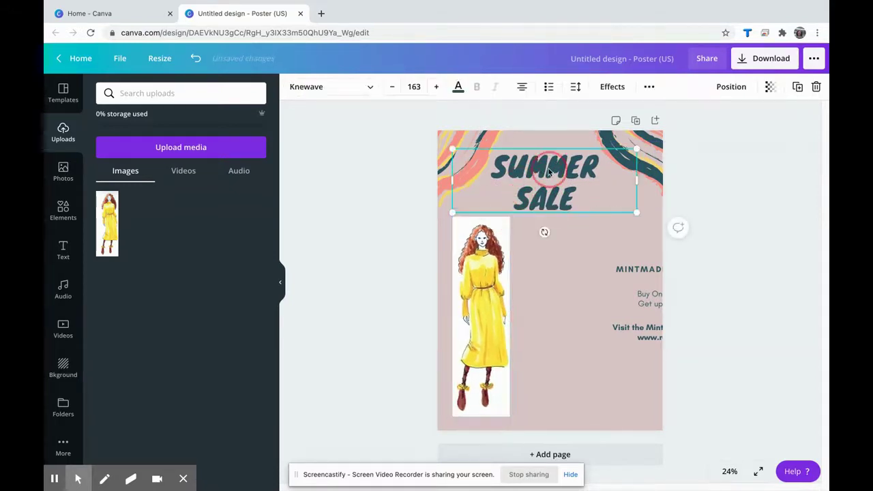
{"action": "double_click", "coordinate": [547, 169]}
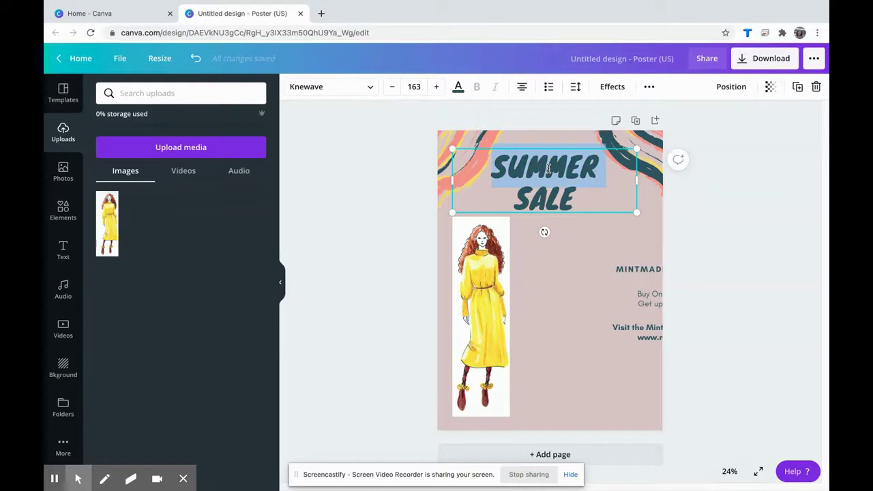
{"action": "key", "text": "ctrl+a"}
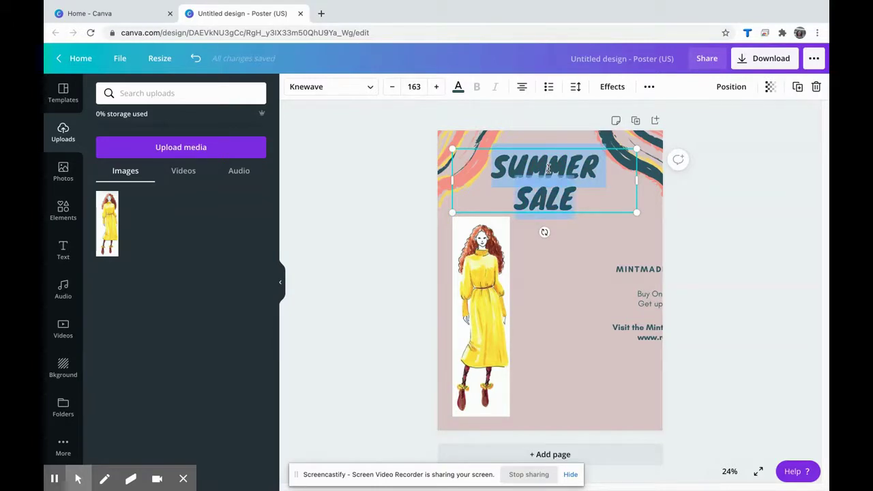
{"action": "type", "text": "TU"}
{"action": "type", "text": "RTL"}
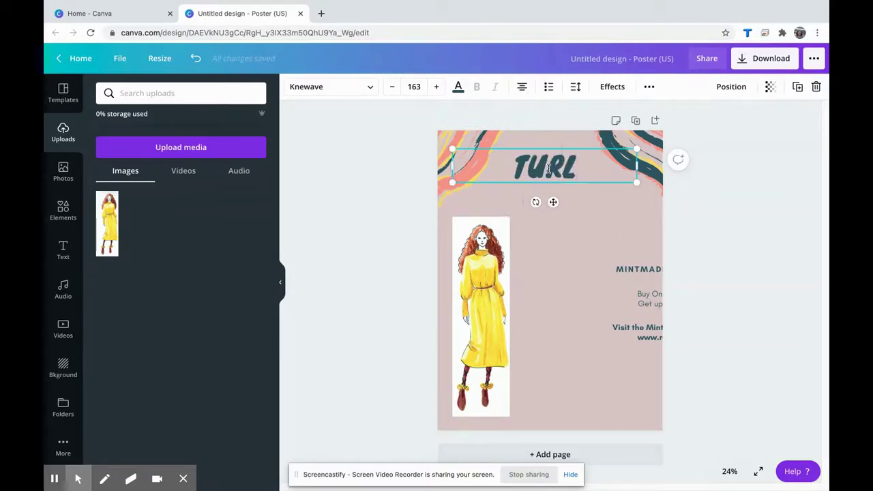
{"action": "key", "text": "BackSpace"}
{"action": "type", "text": "TLE"}
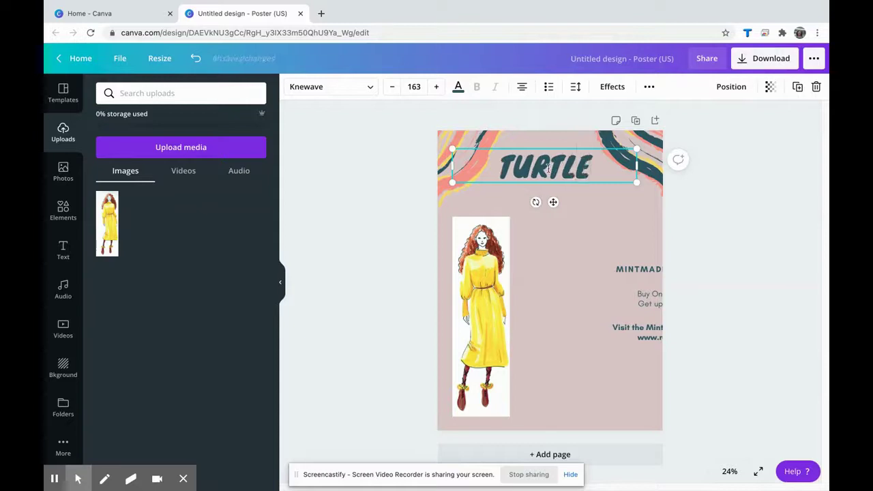
{"action": "key", "text": "BackSpace"}
{"action": "type", "text": "ENECK"}
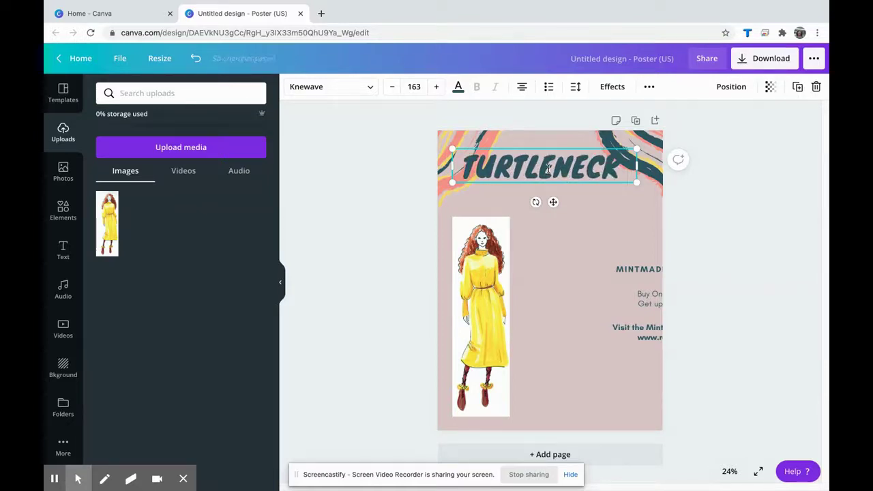
{"action": "type", "text": " DRESS"}
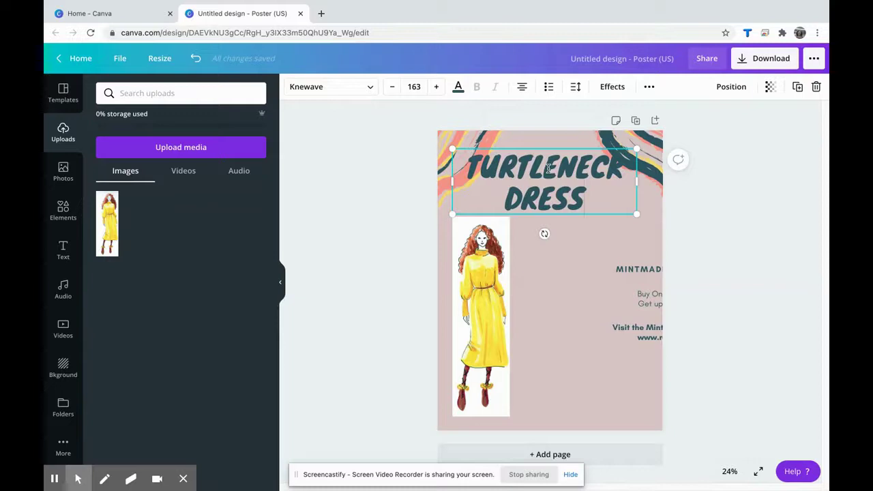
{"action": "left_click", "coordinate": [549, 143]}
Step: Set the title to font size 100 on one line, lower it, and move MINTMADE FASHION beneath
{"action": "left_click", "coordinate": [523, 180]}
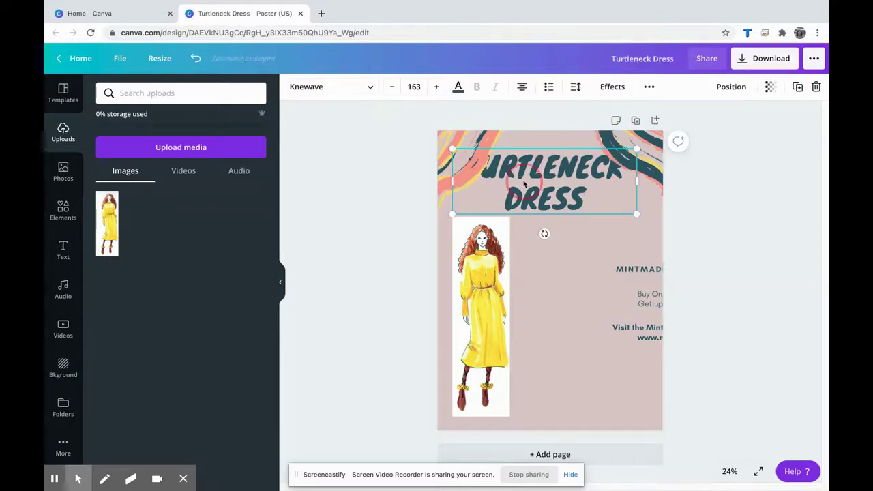
{"action": "left_click", "coordinate": [414, 86]}
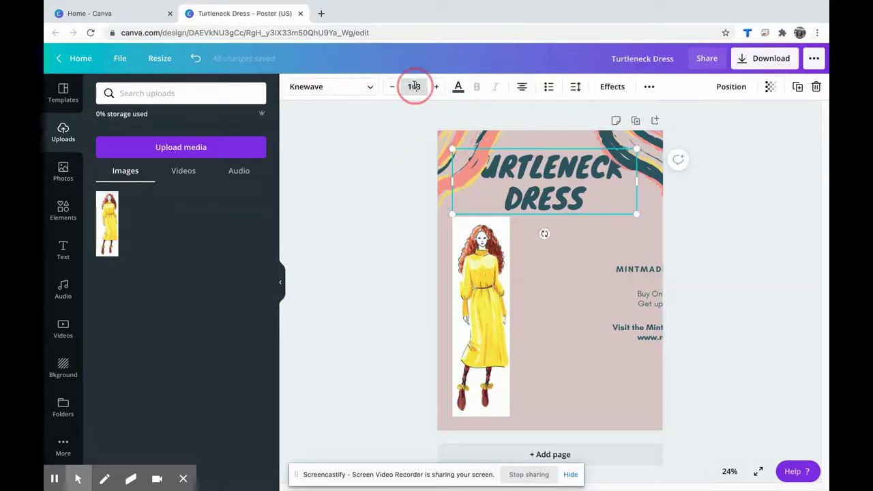
{"action": "type", "text": "110"}
{"action": "key", "text": "Return"}
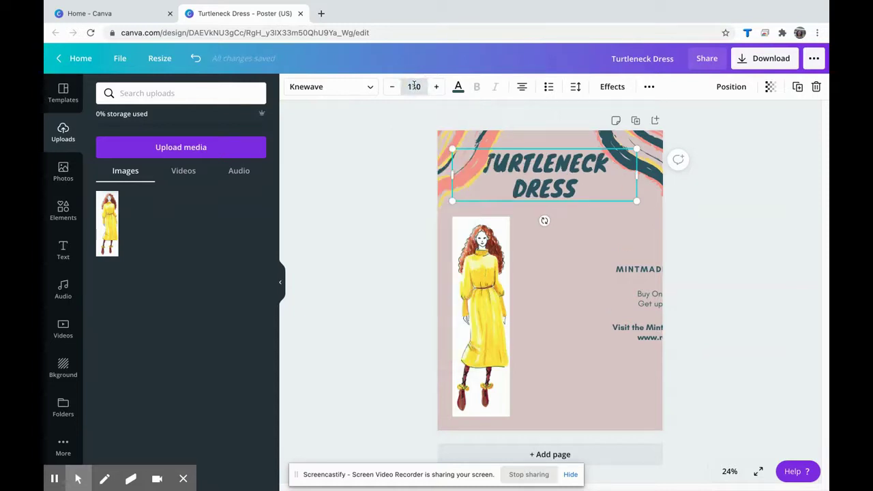
{"action": "mouse_move", "coordinate": [543, 182]}
{"action": "left_mouse_down"}
{"action": "mouse_move", "coordinate": [555, 193]}
{"action": "mouse_move", "coordinate": [544, 195]}
{"action": "left_mouse_up"}
{"action": "left_click", "coordinate": [420, 87]}
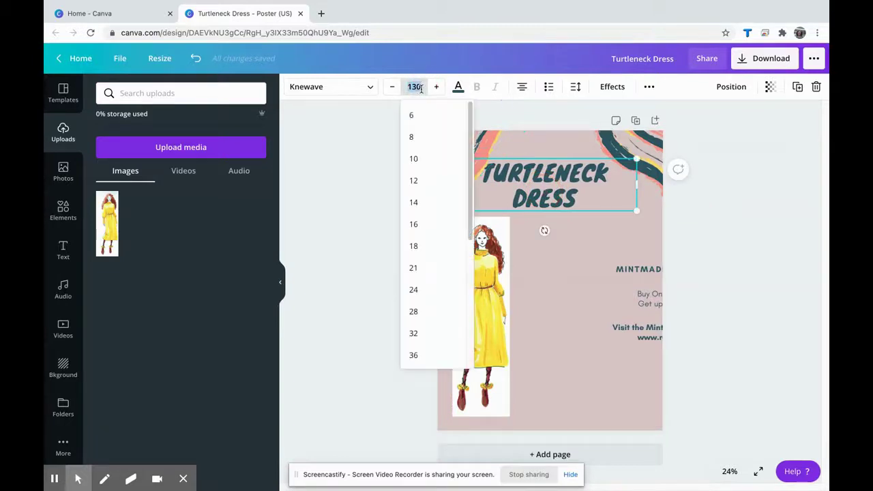
{"action": "key", "text": "Return"}
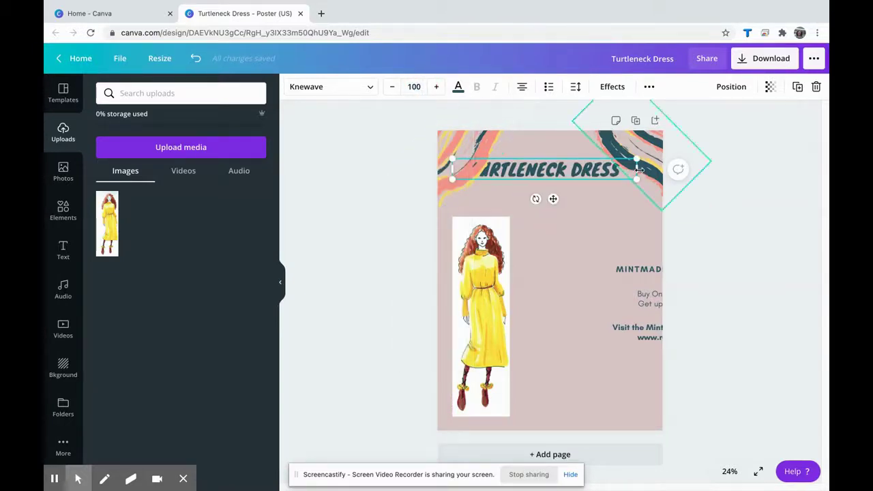
{"action": "mouse_move", "coordinate": [636, 179]}
{"action": "left_mouse_down"}
{"action": "mouse_move", "coordinate": [619, 191]}
{"action": "mouse_move", "coordinate": [640, 189]}
{"action": "left_mouse_up"}
{"action": "left_click_drag", "start_coordinate": [551, 172], "coordinate": [557, 193]}
{"action": "left_click_drag", "start_coordinate": [634, 269], "coordinate": [566, 224]}
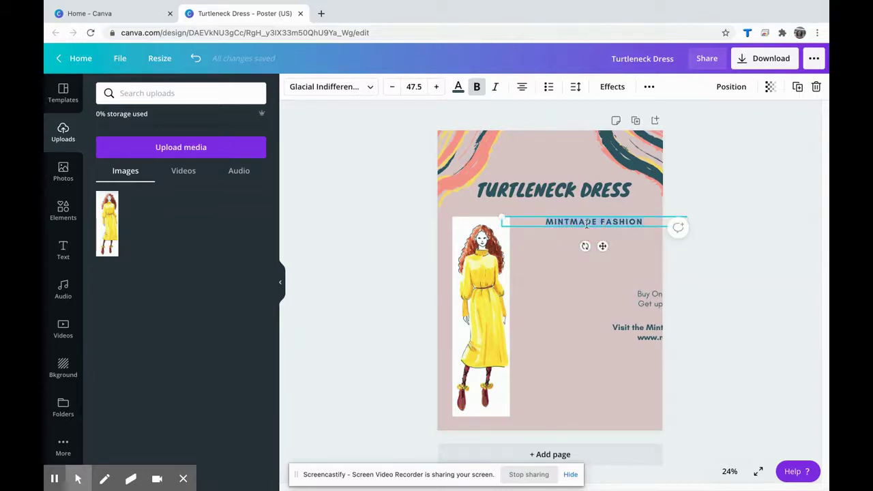
Step: Retype the tagline as 'INFLUENCED BY:' over 'TURTLENECKS 1960S' on two lines
{"action": "type", "text": "INF"}
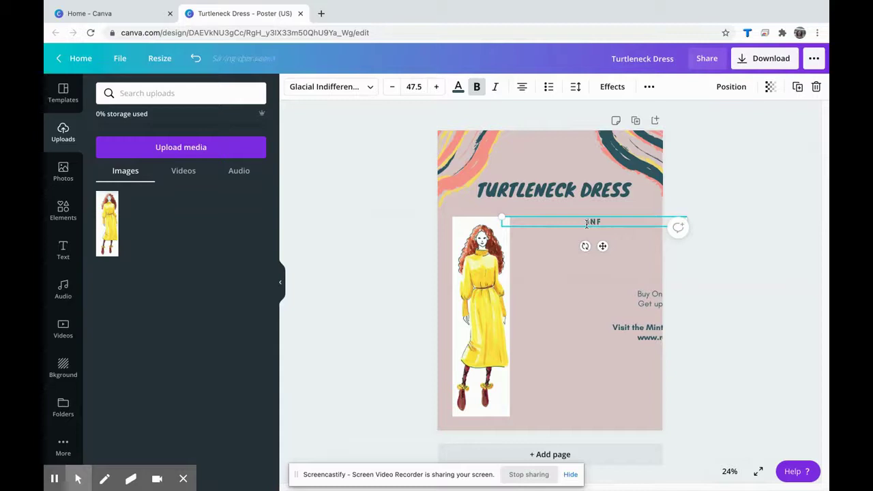
{"action": "type", "text": "LUDENC"}
{"action": "key", "text": "BackSpace"}
{"action": "key", "text": "BackSpace"}
{"action": "key", "text": "BackSpace"}
{"action": "key", "text": "BackSpace"}
{"action": "type", "text": "ENCED BY:"}
{"action": "key", "text": "Return"}
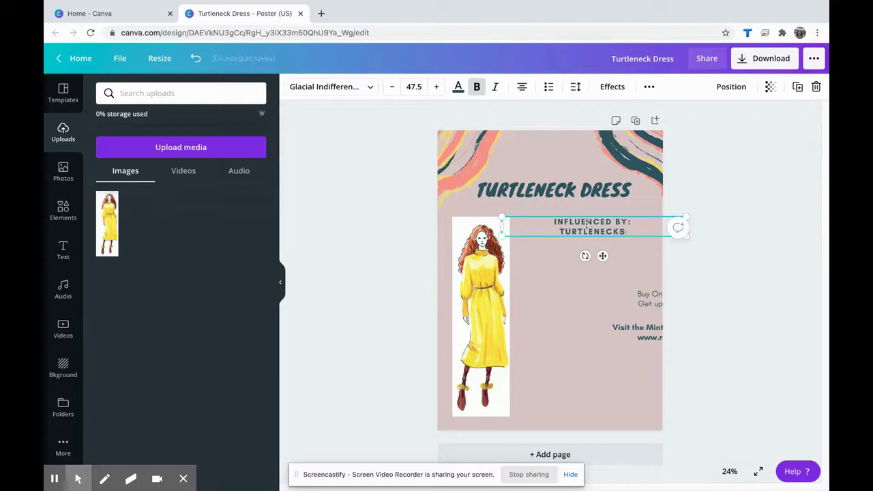
{"action": "type", "text": "1960S"}
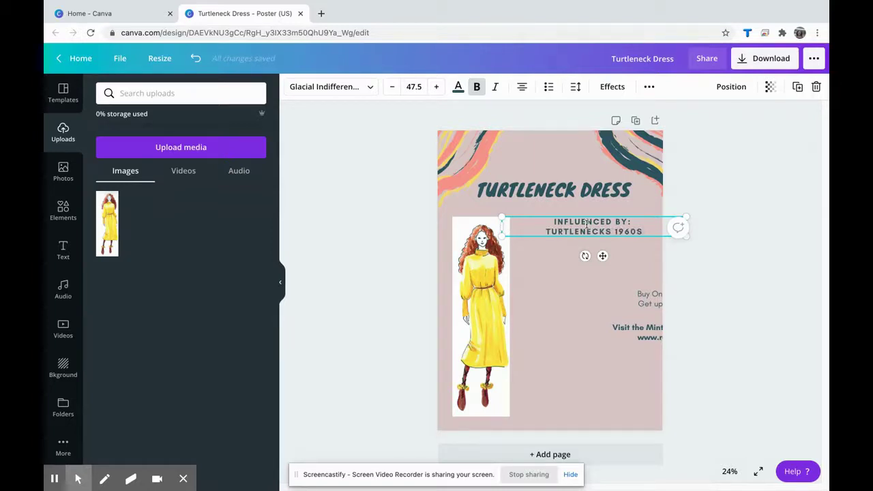
Step: Centre the Buy One, Take One offer and drop the website line to the poster bottom
{"action": "left_click_drag", "start_coordinate": [630, 293], "coordinate": [568, 258]}
{"action": "left_click_drag", "start_coordinate": [643, 329], "coordinate": [550, 408]}
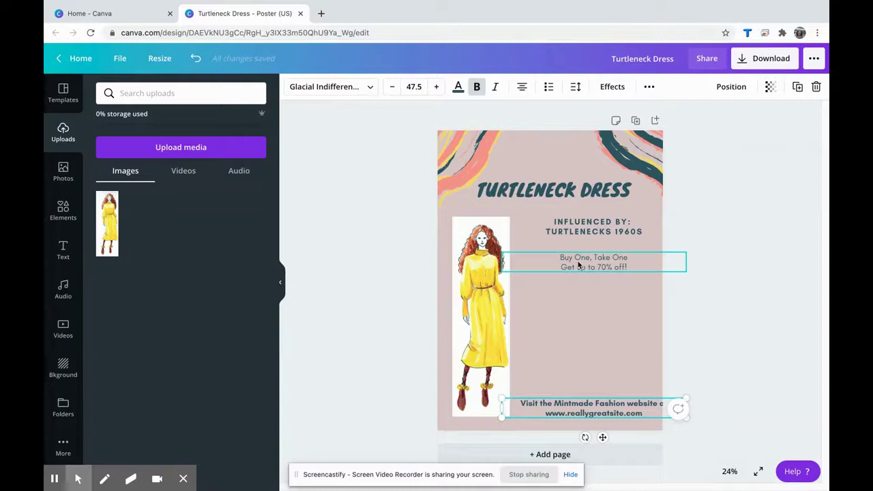
{"action": "left_click", "coordinate": [280, 286]}
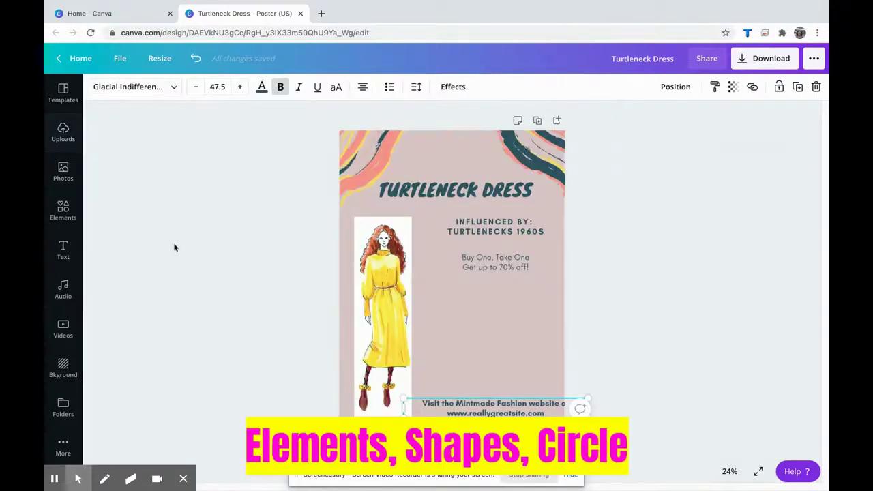
Step: Add a circle from Elements Shapes and shrink it to a small dot right of the sketch
{"action": "left_click", "coordinate": [65, 210]}
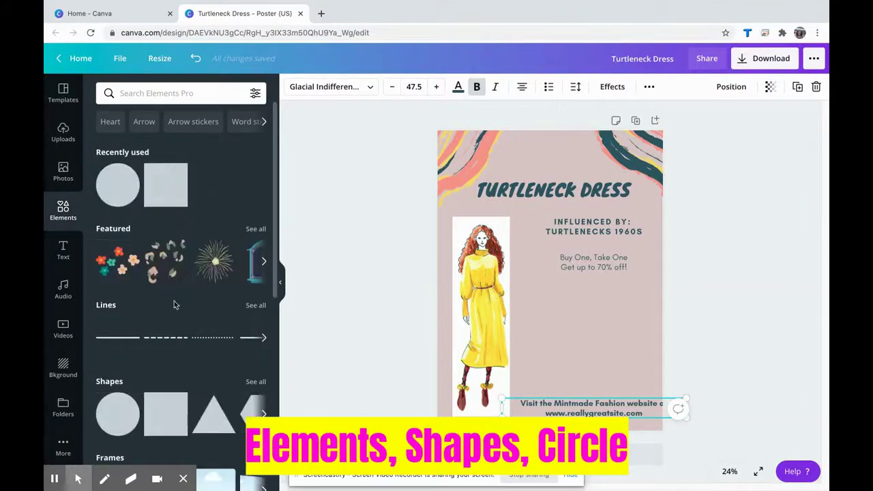
{"action": "scroll", "coordinate": [173, 300], "scroll_direction": "down", "scroll_amount": 3}
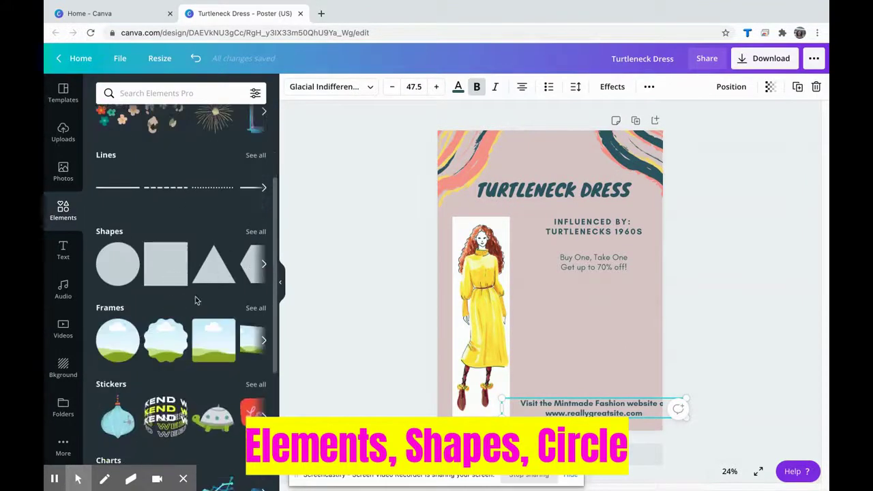
{"action": "left_click", "coordinate": [115, 266]}
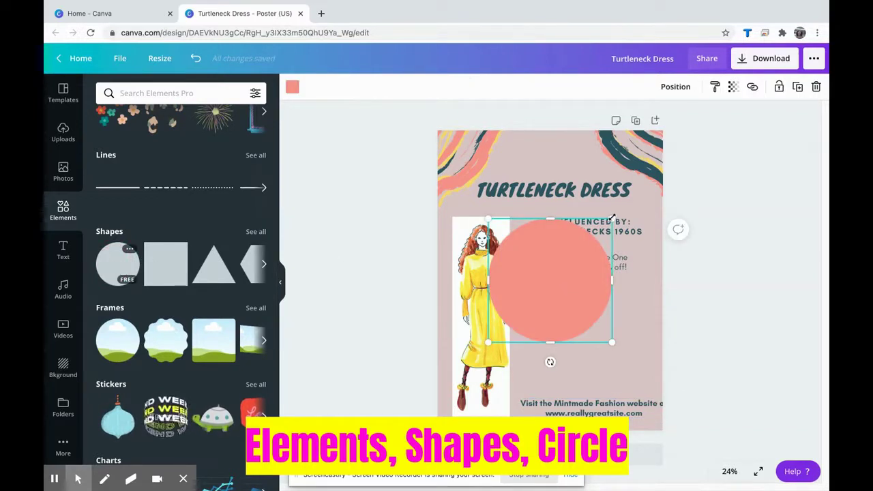
{"action": "left_click_drag", "start_coordinate": [612, 218], "coordinate": [545, 303]}
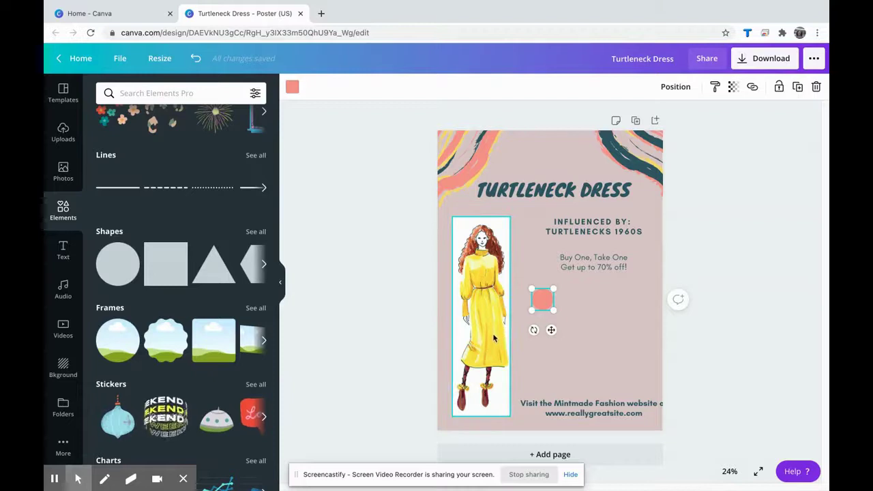
Step: Fill the circle with the dress sketch's yellow from Photo Colors
{"action": "left_click", "coordinate": [292, 87]}
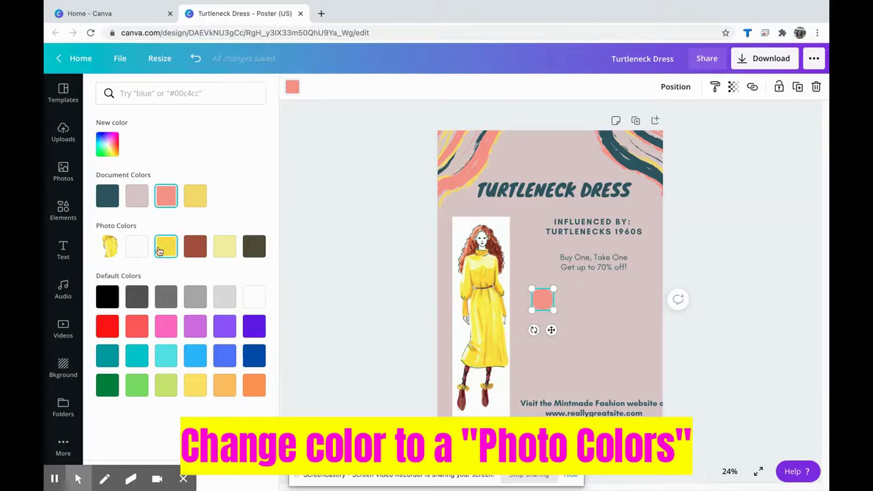
{"action": "left_click", "coordinate": [166, 247]}
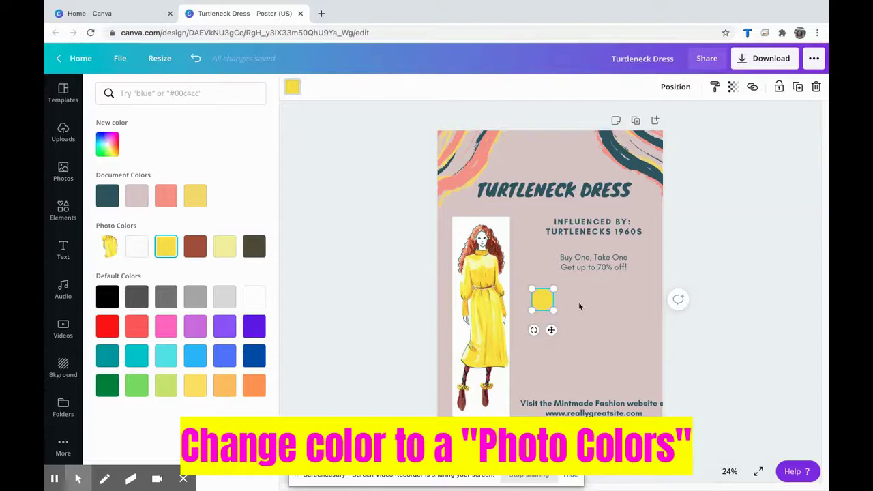
{"action": "left_click", "coordinate": [538, 304]}
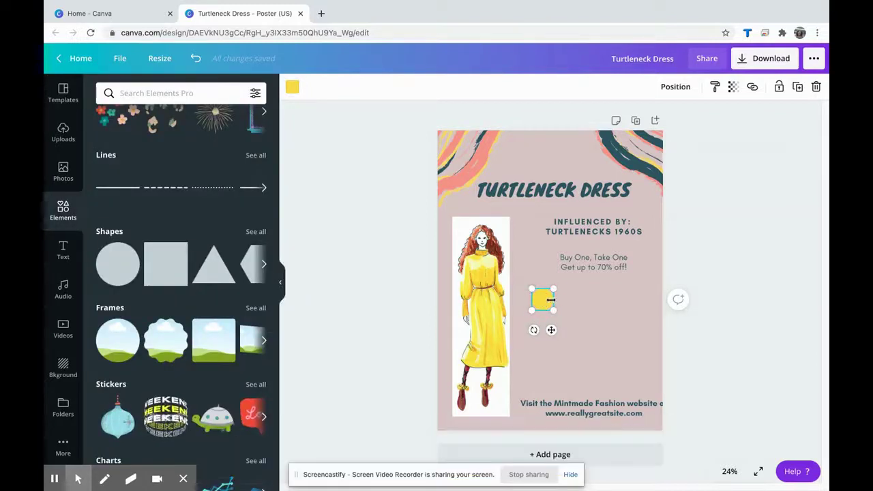
Step: Duplicate the yellow circle twice and line the three circles up in a row
{"action": "left_click", "coordinate": [798, 92]}
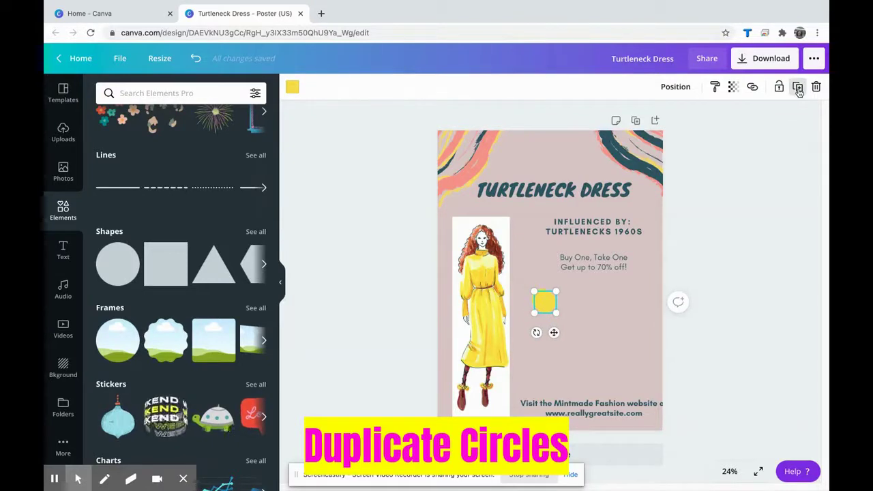
{"action": "left_click", "coordinate": [798, 92]}
{"action": "left_click_drag", "start_coordinate": [548, 304], "coordinate": [627, 302]}
{"action": "left_click_drag", "start_coordinate": [538, 303], "coordinate": [539, 304]}
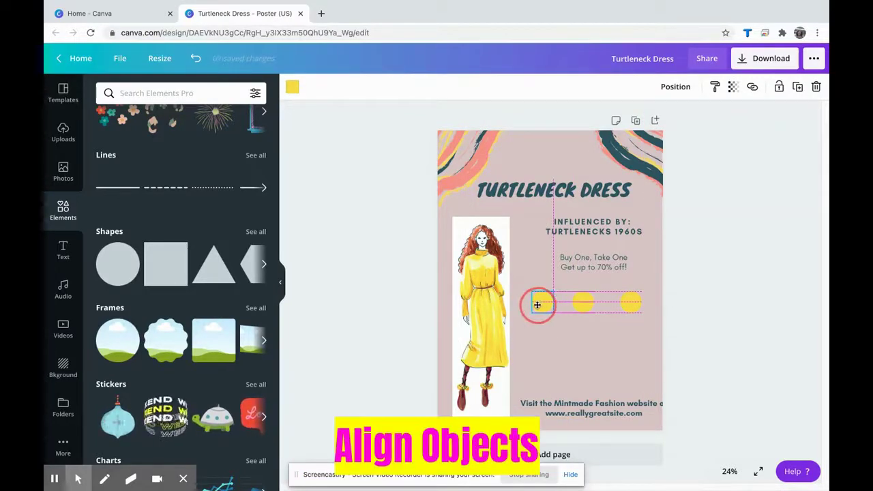
{"action": "left_click", "coordinate": [703, 321]}
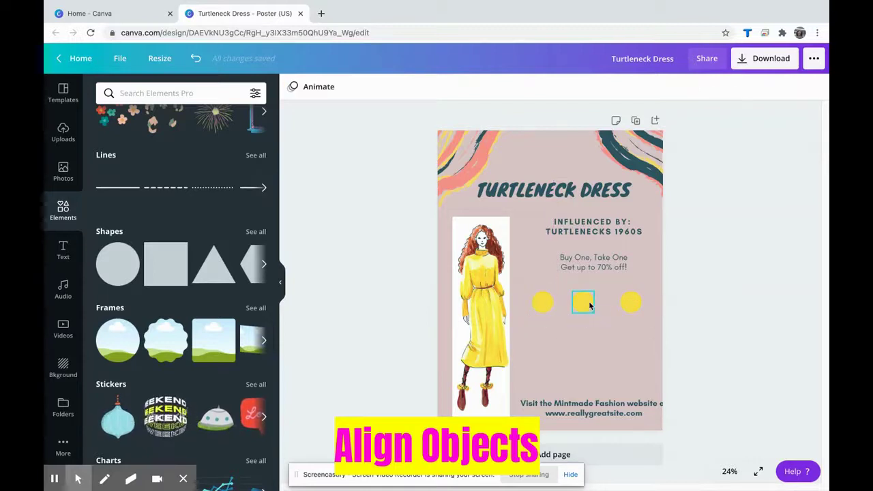
{"action": "left_click_drag", "start_coordinate": [590, 306], "coordinate": [594, 305]}
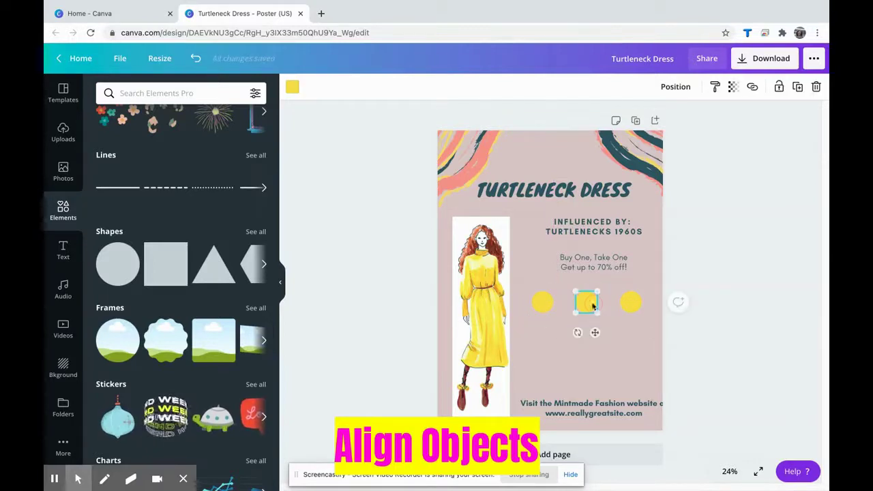
Step: Recolour the middle circle pale yellow and the right circle rust-brown from Photo Colors
{"action": "left_click", "coordinate": [290, 88]}
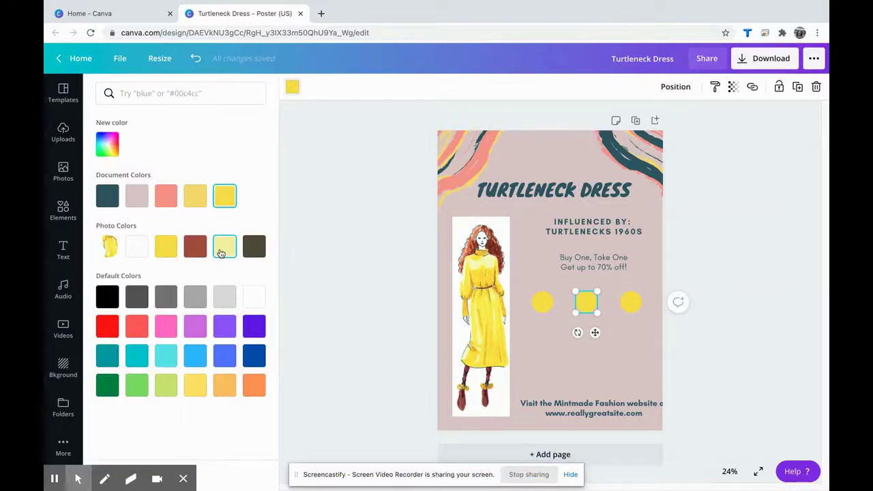
{"action": "left_click", "coordinate": [224, 246]}
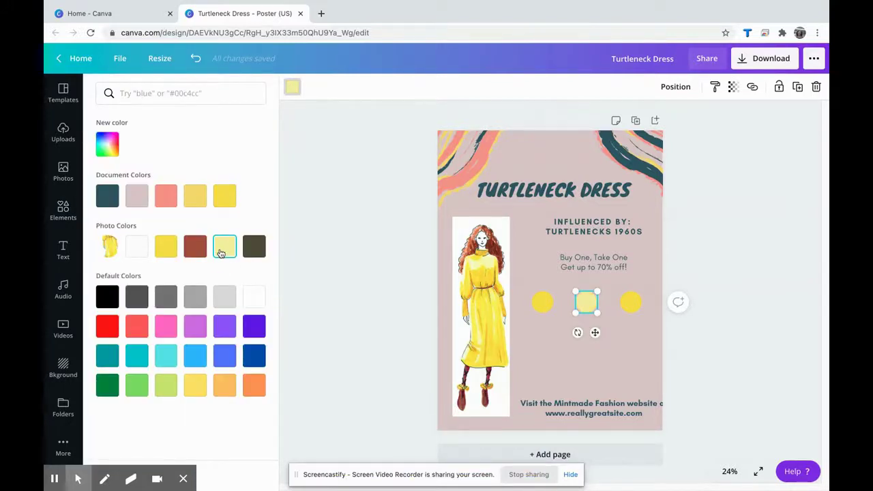
{"action": "left_click", "coordinate": [631, 304]}
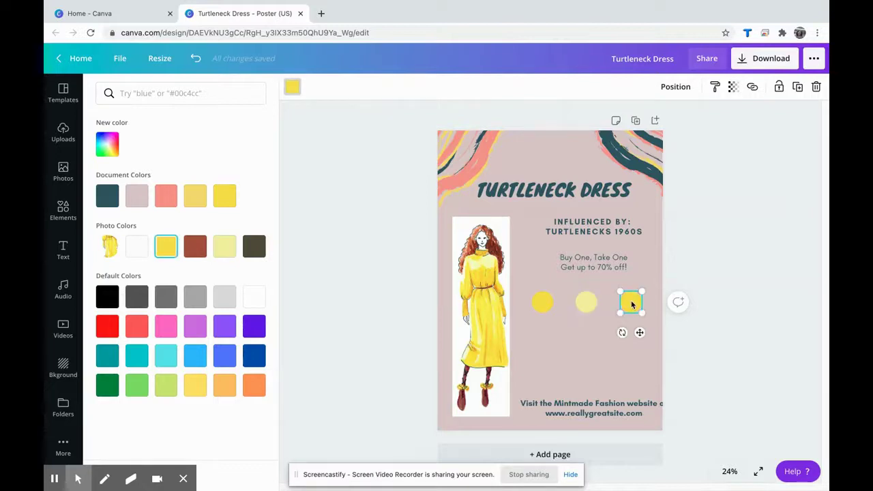
{"action": "left_click", "coordinate": [201, 253]}
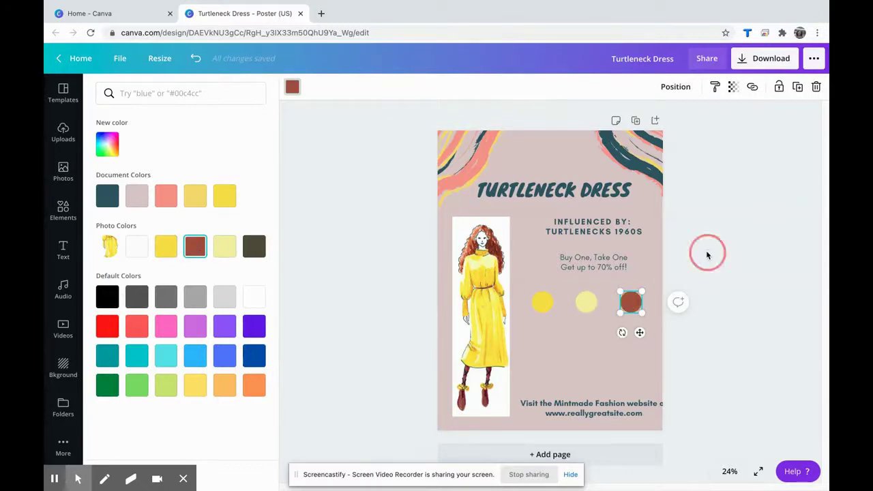
{"action": "key", "text": "Escape"}
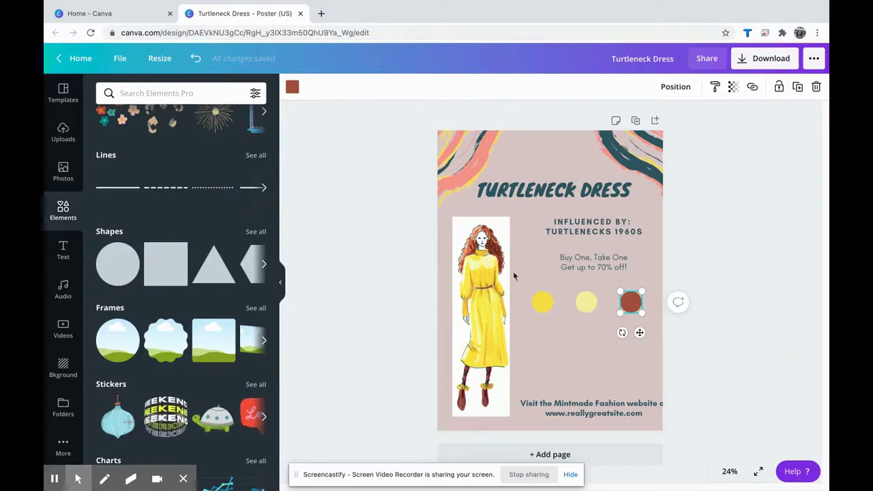
Step: Move the Buy One, Take One text below the circles, retype it as 'Mustard', and narrow the box
{"action": "left_click", "coordinate": [584, 258]}
{"action": "left_click_drag", "start_coordinate": [581, 259], "coordinate": [502, 343]}
{"action": "double_click", "coordinate": [567, 340]}
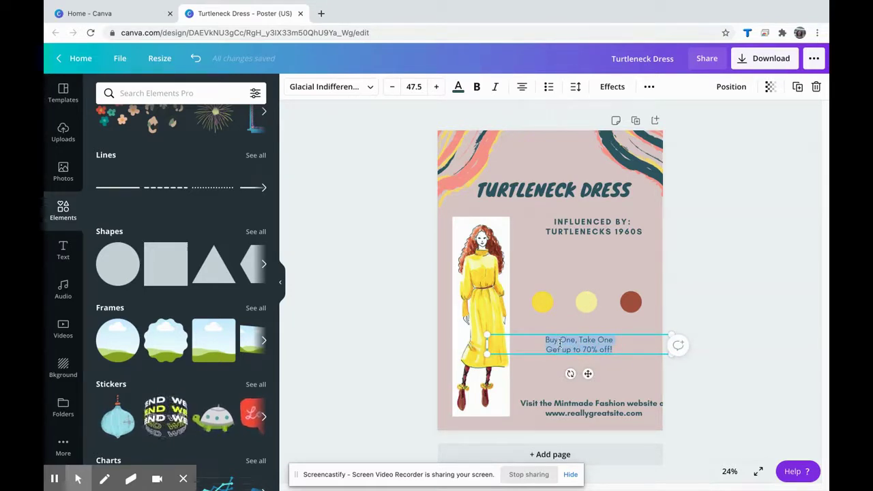
{"action": "type", "text": "Mustard"}
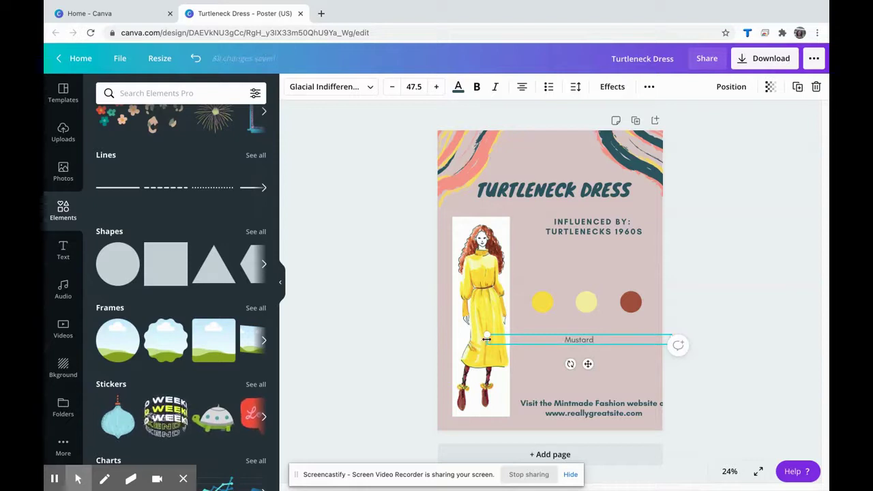
{"action": "left_click_drag", "start_coordinate": [485, 336], "coordinate": [572, 339]}
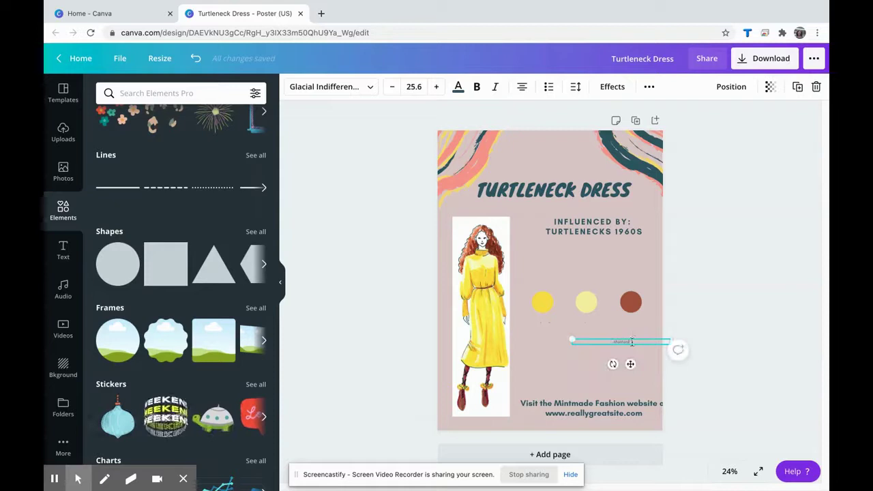
Step: Raise the Mustard label to font size 40.6 and place it under the yellow circle
{"action": "left_click", "coordinate": [437, 86]}
{"action": "left_click", "coordinate": [436, 86]}
{"action": "left_click", "coordinate": [436, 87]}
{"action": "left_click", "coordinate": [437, 86]}
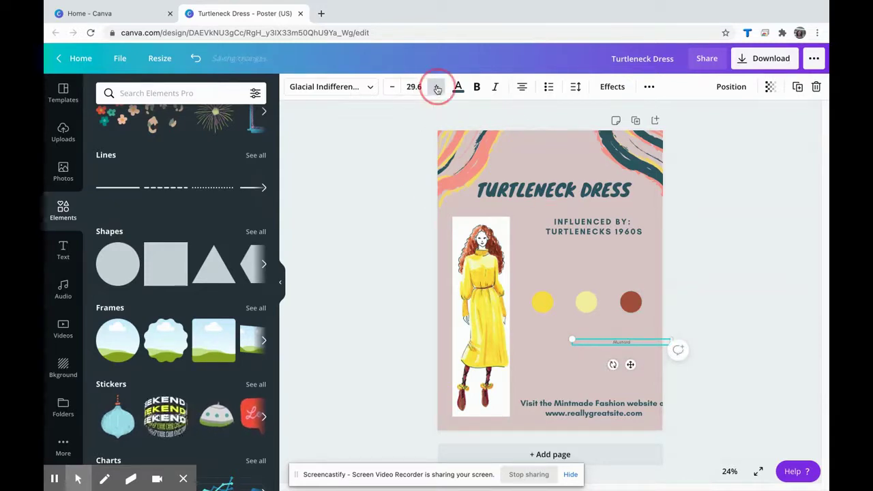
{"action": "left_click", "coordinate": [437, 87]}
{"action": "left_click", "coordinate": [437, 88]}
{"action": "left_click", "coordinate": [437, 87]}
{"action": "left_click", "coordinate": [437, 88]}
{"action": "left_click", "coordinate": [437, 87]}
{"action": "left_click", "coordinate": [437, 87]}
{"action": "left_click", "coordinate": [437, 88]}
{"action": "left_click", "coordinate": [437, 87]}
{"action": "left_click", "coordinate": [437, 87]}
{"action": "left_click", "coordinate": [438, 87]}
{"action": "left_click", "coordinate": [438, 87]}
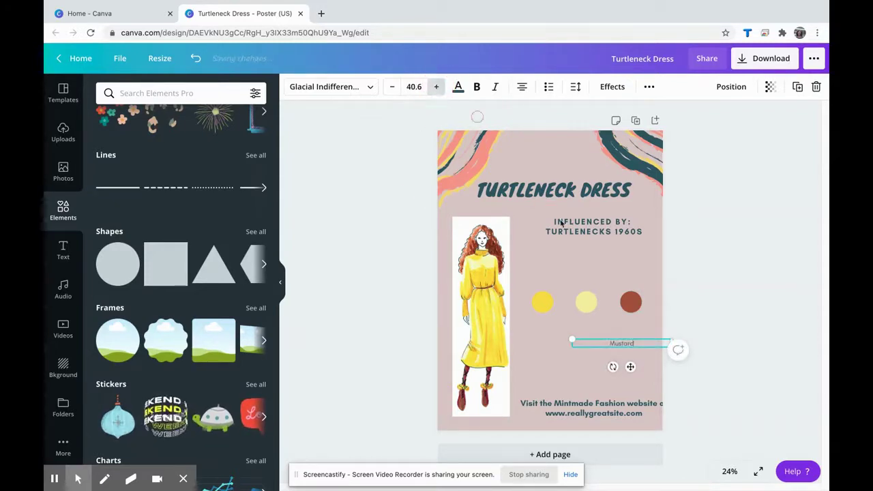
{"action": "left_click", "coordinate": [623, 343]}
{"action": "left_click", "coordinate": [706, 320]}
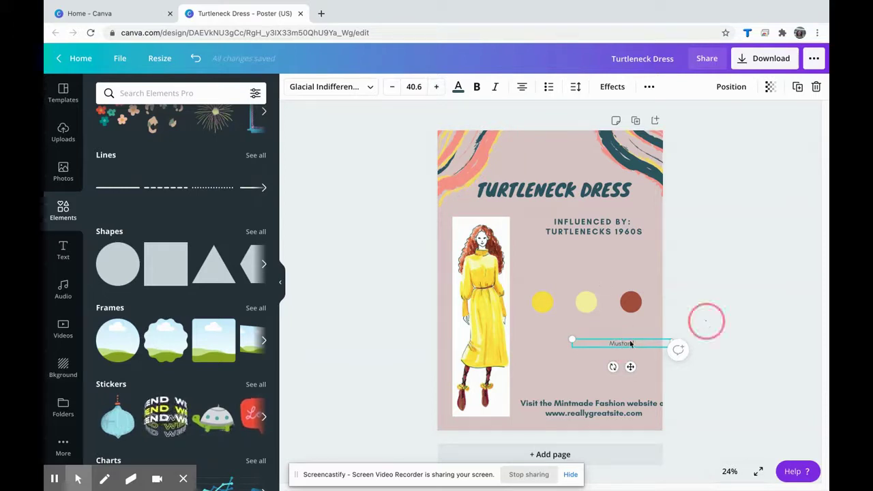
{"action": "left_click_drag", "start_coordinate": [625, 343], "coordinate": [547, 325]}
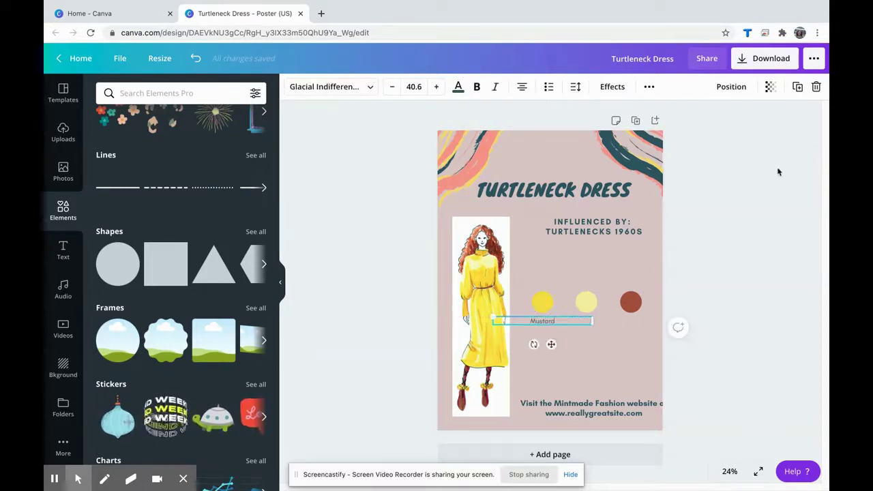
Step: Duplicate the Mustard label, place the copy under the brown circle, and retype it as Rust
{"action": "left_click", "coordinate": [797, 88]}
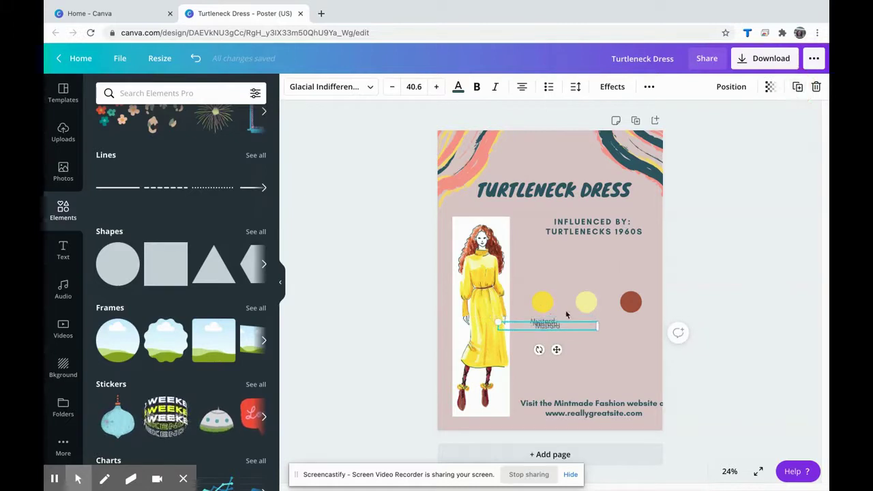
{"action": "left_click_drag", "start_coordinate": [547, 328], "coordinate": [631, 322]}
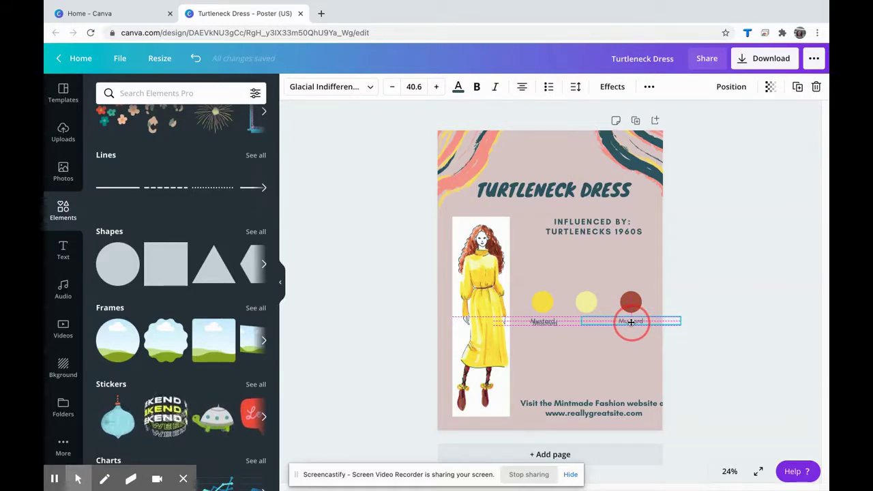
{"action": "left_click_drag", "start_coordinate": [631, 322], "coordinate": [630, 320]}
{"action": "left_click", "coordinate": [630, 320]}
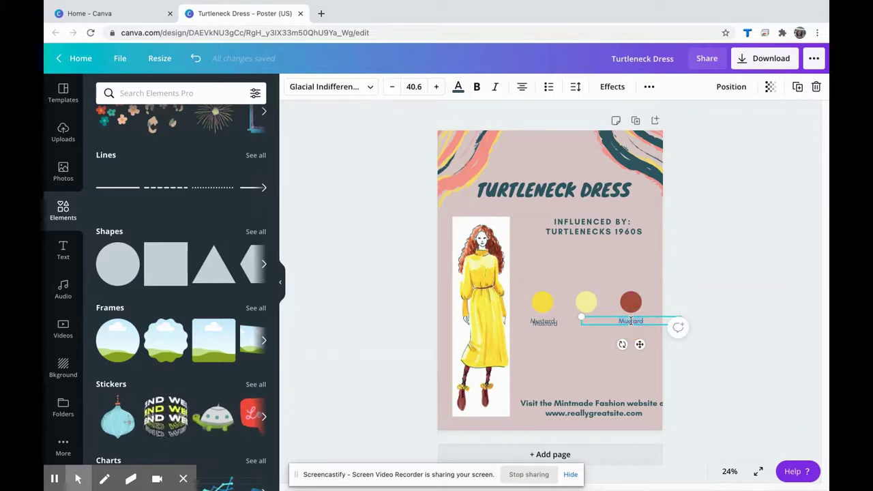
{"action": "double_click", "coordinate": [630, 320]}
{"action": "type", "text": "Rust"}
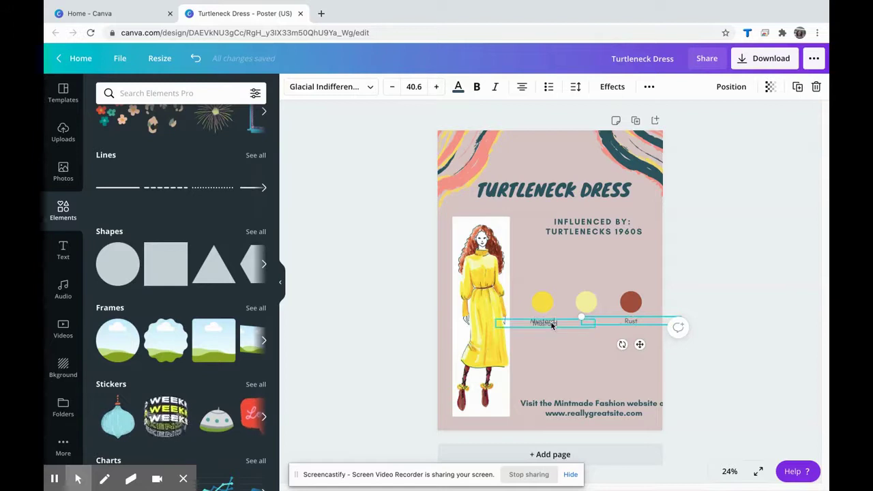
Step: Place another copy under the middle swatch, retype it 'Dusty Sunshine', and widen the box to fit
{"action": "left_click_drag", "start_coordinate": [551, 324], "coordinate": [589, 321]}
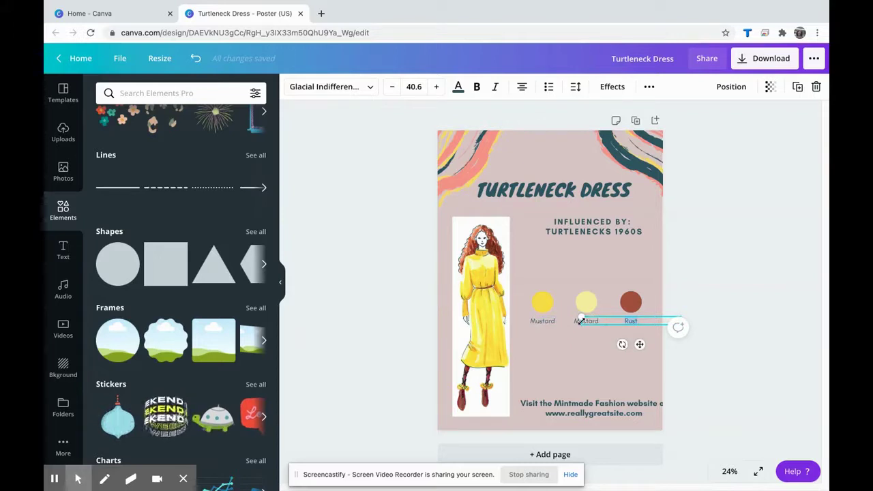
{"action": "mouse_move", "coordinate": [579, 322]}
{"action": "left_mouse_down"}
{"action": "mouse_move", "coordinate": [657, 339]}
{"action": "mouse_move", "coordinate": [587, 321]}
{"action": "left_mouse_up"}
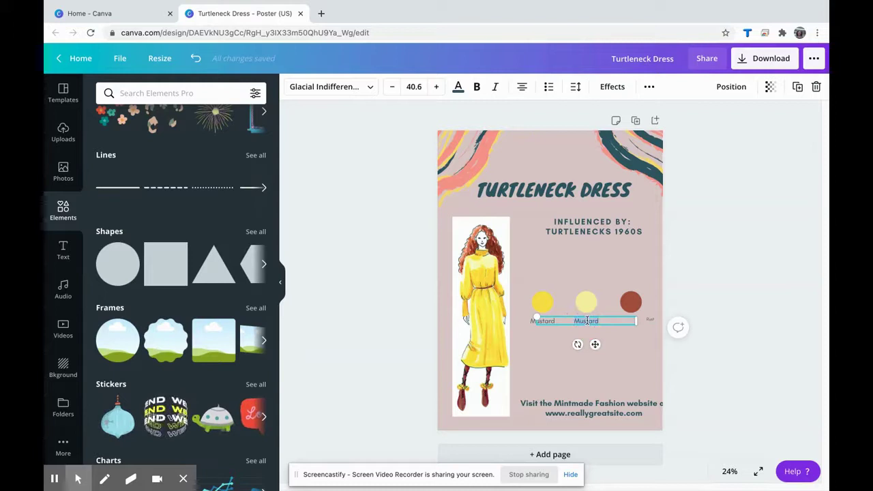
{"action": "key", "text": "BackSpace"}
{"action": "type", "text": "Dusty"}
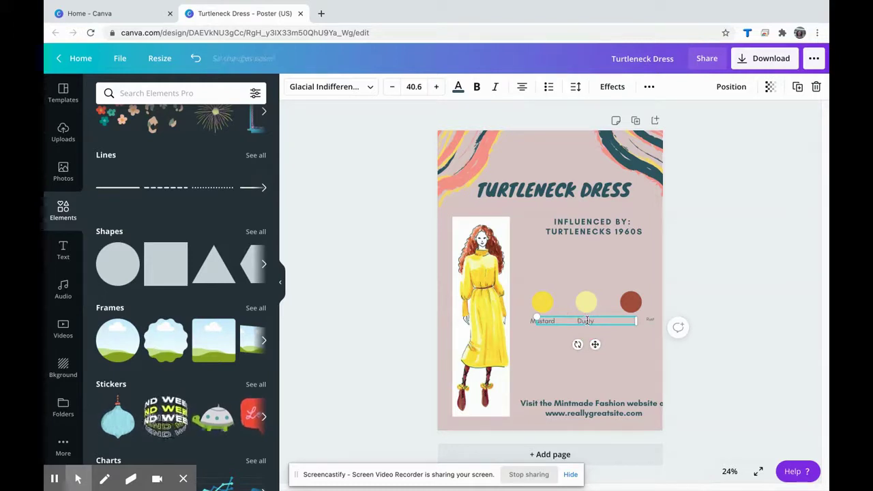
{"action": "type", "text": " Sunshine"}
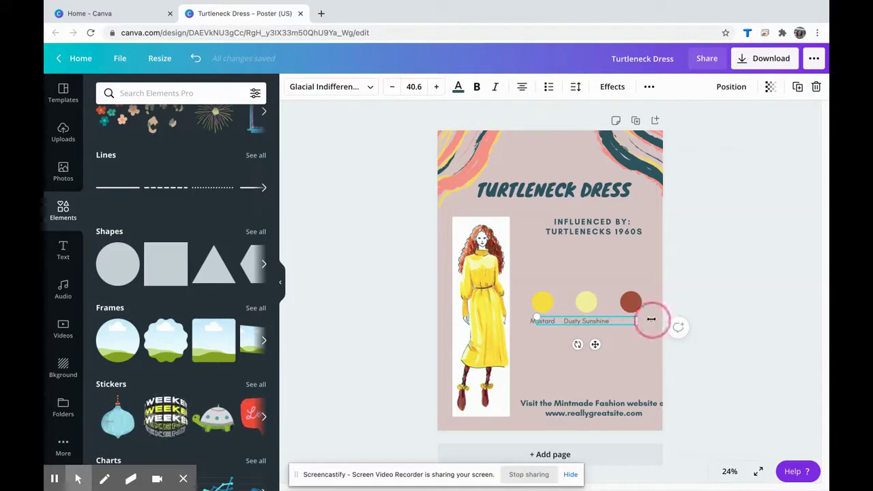
{"action": "left_click_drag", "start_coordinate": [651, 319], "coordinate": [673, 348]}
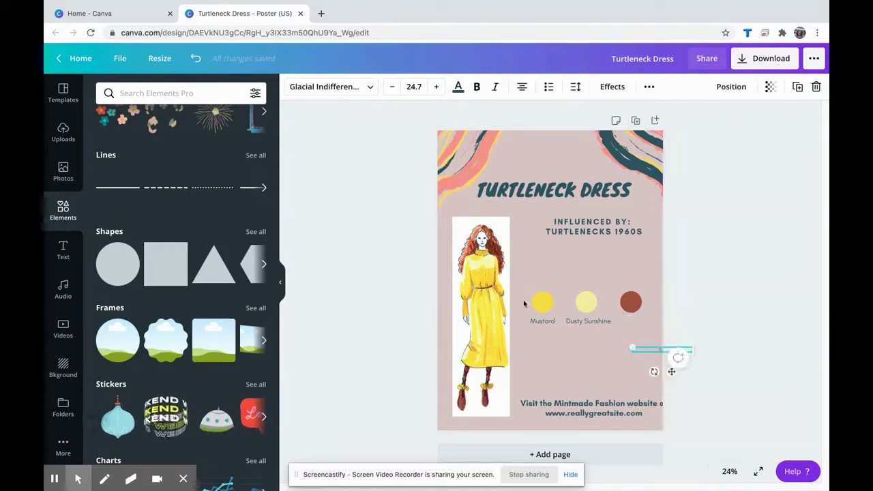
Step: Set the Rust label to font size 40 and line it up under the brown circle
{"action": "left_click", "coordinate": [540, 319]}
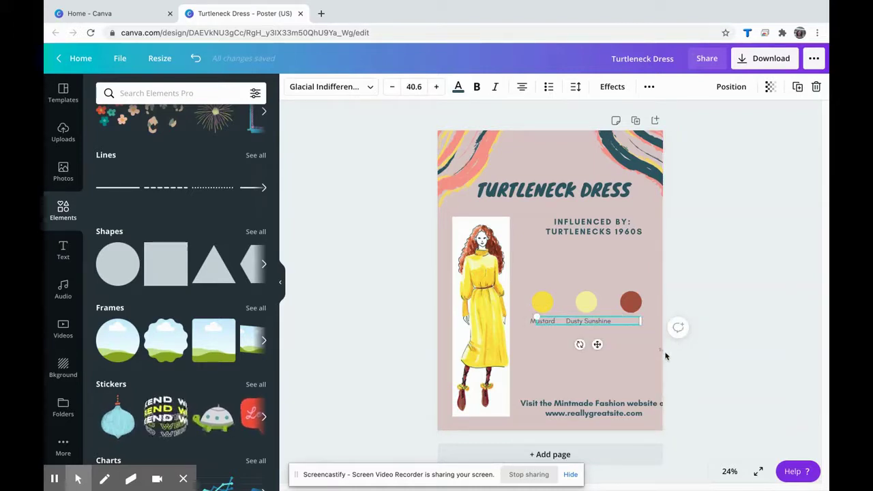
{"action": "left_click", "coordinate": [663, 350]}
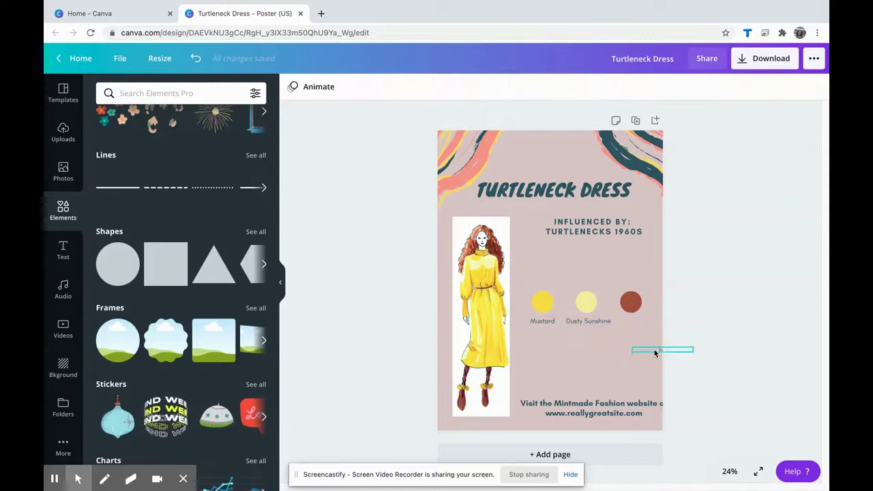
{"action": "left_click_drag", "start_coordinate": [654, 352], "coordinate": [615, 350]}
{"action": "left_click", "coordinate": [419, 82]}
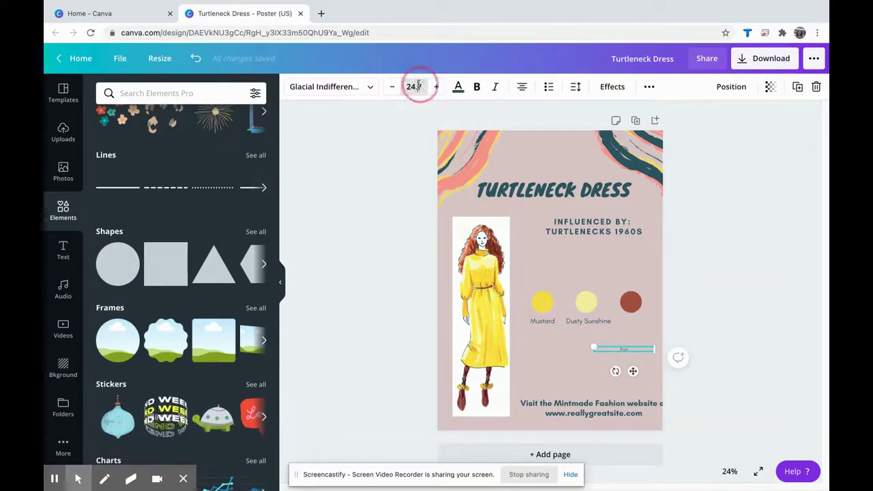
{"action": "type", "text": "40"}
{"action": "key", "text": "Return"}
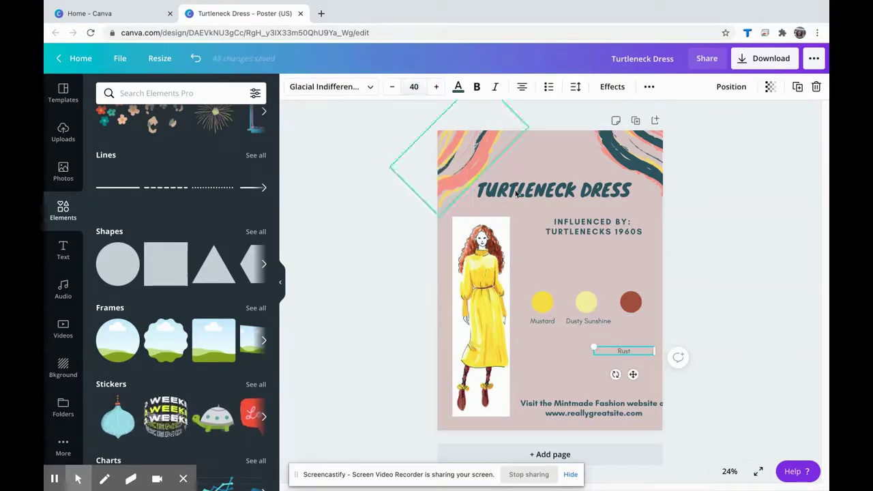
{"action": "left_click_drag", "start_coordinate": [622, 351], "coordinate": [632, 320]}
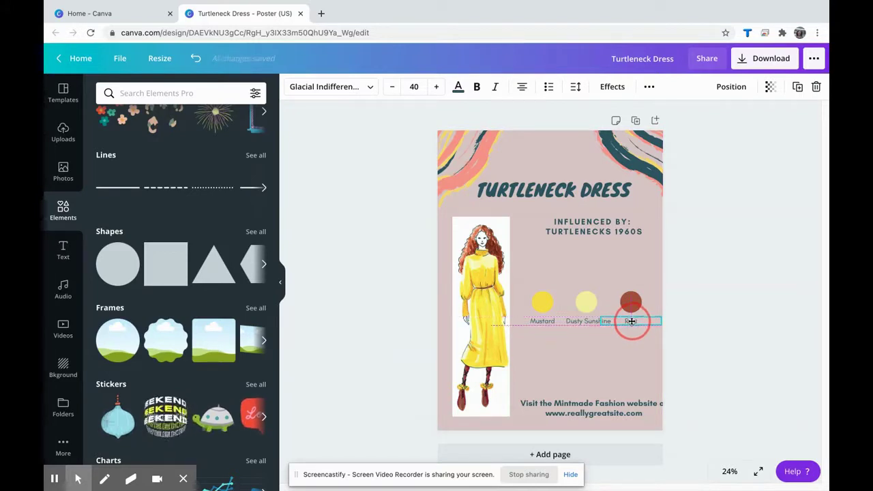
{"action": "left_click", "coordinate": [701, 285]}
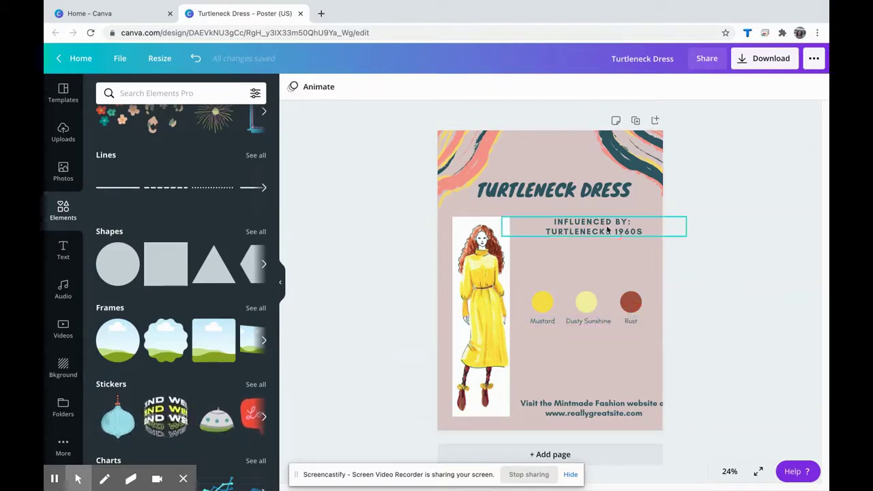
Step: Lower the INFLUENCED BY note and replace the website line with 'Created by:' and the author's name
{"action": "left_click_drag", "start_coordinate": [607, 228], "coordinate": [601, 244]}
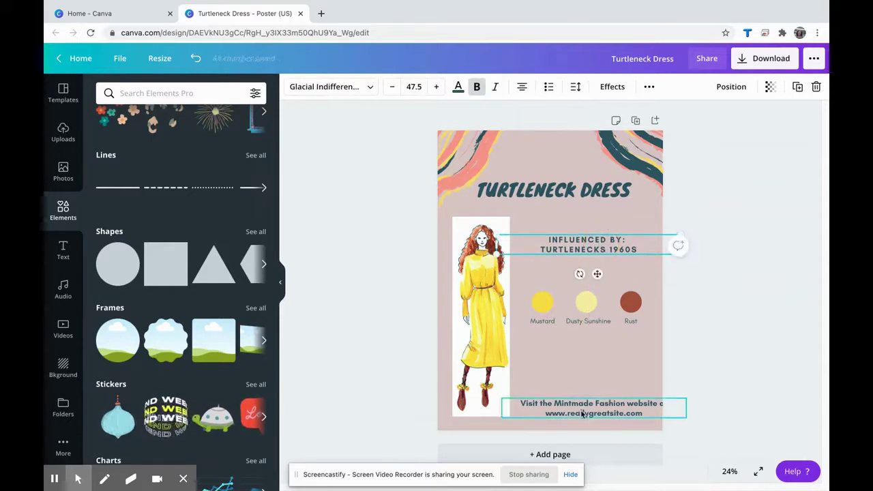
{"action": "left_click_drag", "start_coordinate": [585, 403], "coordinate": [600, 383]}
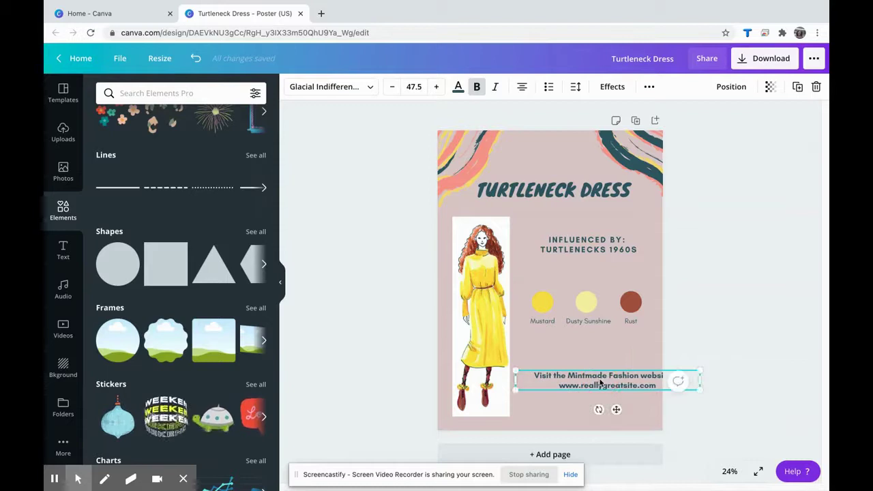
{"action": "left_click", "coordinate": [600, 383]}
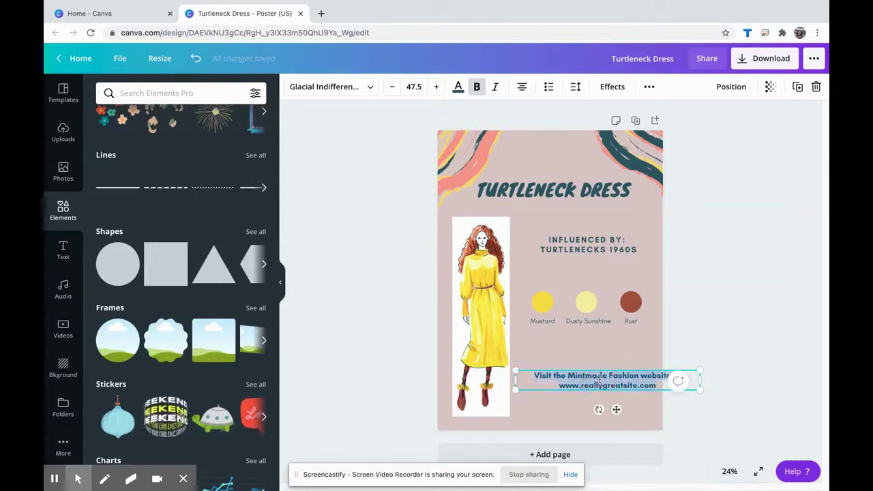
{"action": "type", "text": "Created by:"}
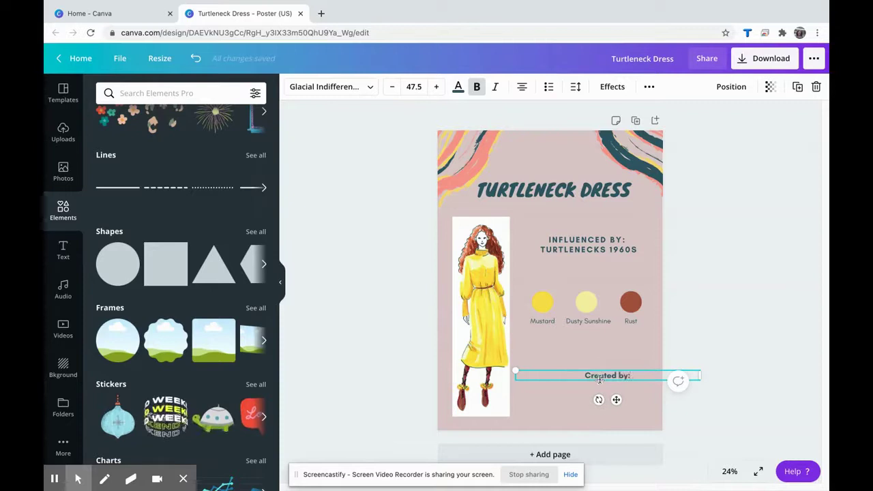
{"action": "key", "text": "Return"}
{"action": "type", "text": "Mrs. Trisko"}
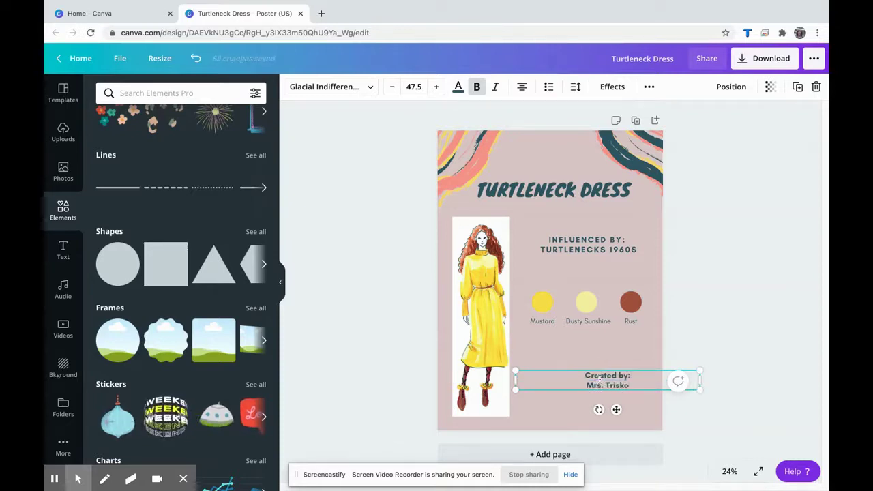
Step: Centre the two-line credit beneath the swatches
{"action": "left_click", "coordinate": [714, 341]}
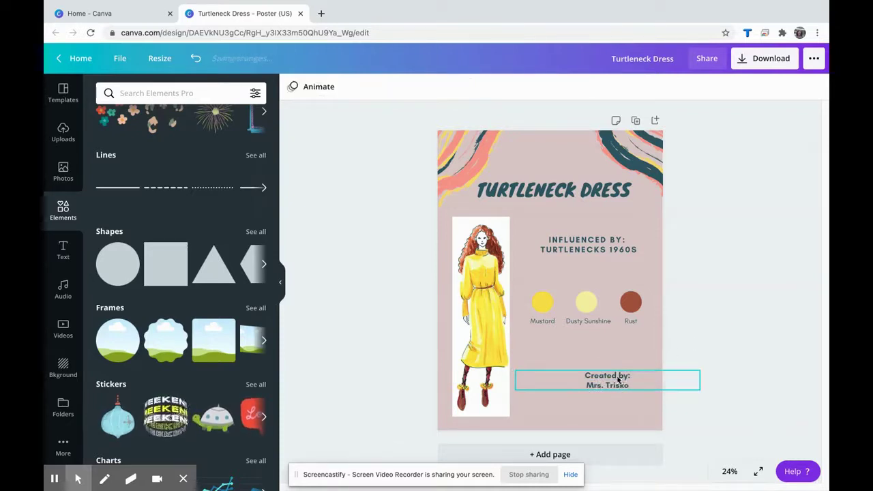
{"action": "left_click_drag", "start_coordinate": [616, 377], "coordinate": [598, 377]}
{"action": "left_click", "coordinate": [714, 304]}
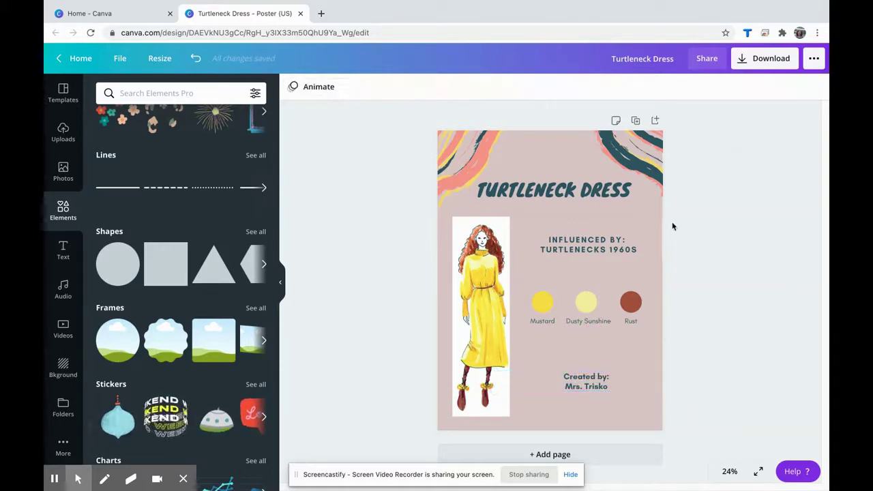